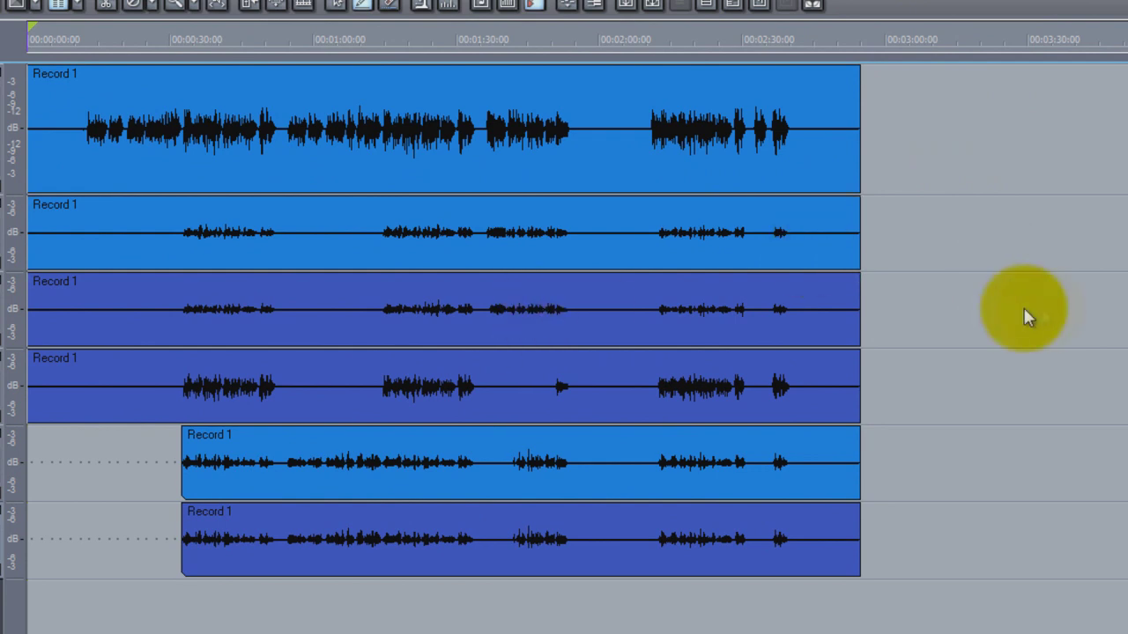
click(378, 249)
click(543, 282)
click(646, 273)
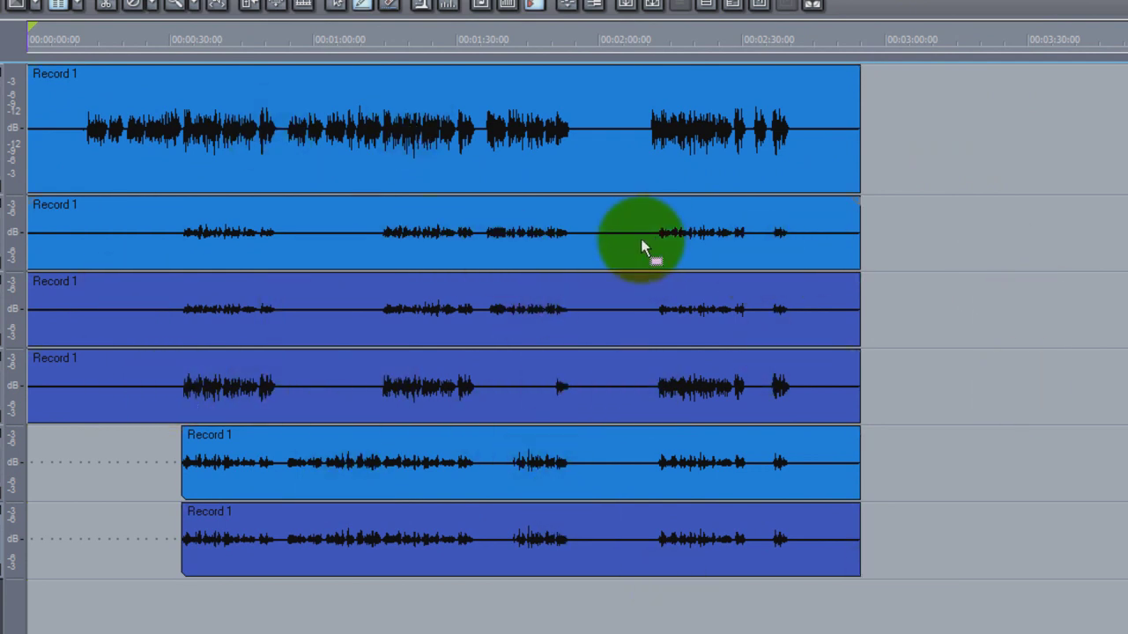
drag(641, 240, 643, 238)
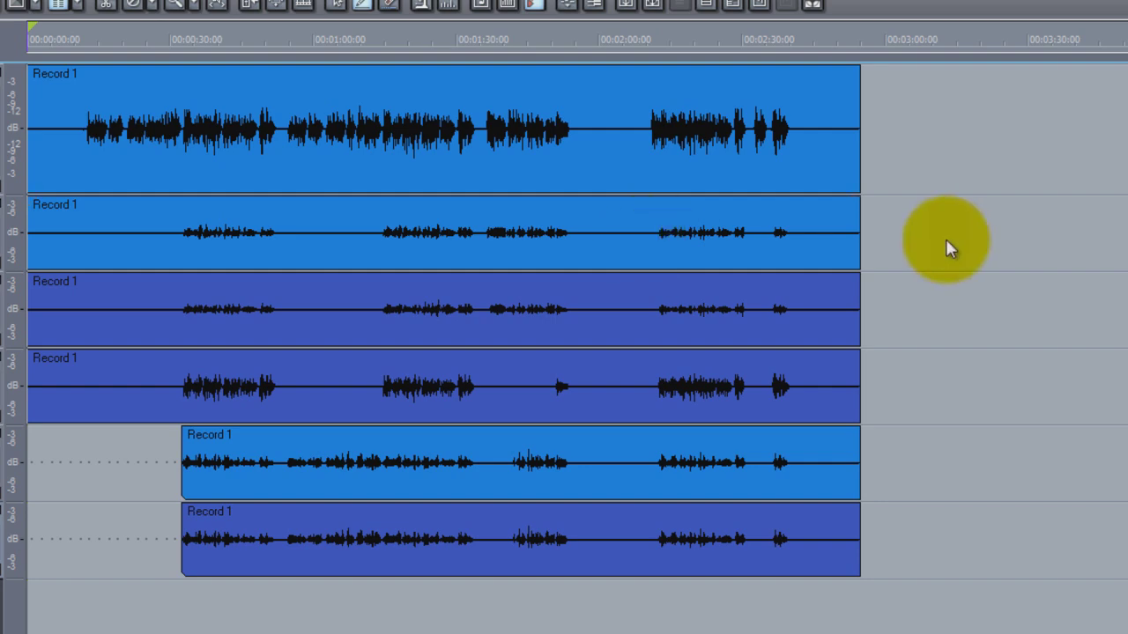
click(831, 441)
click(847, 395)
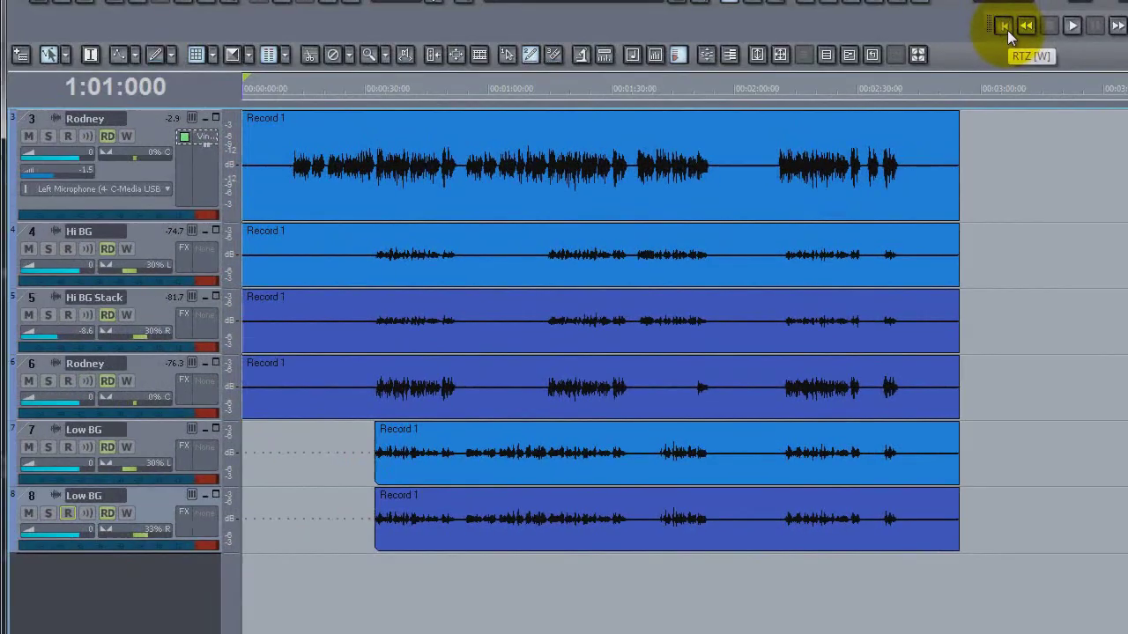
Examine the Track L and Track RT clips and their opposite pan settings.
scroll(1040, 256, up, 3)
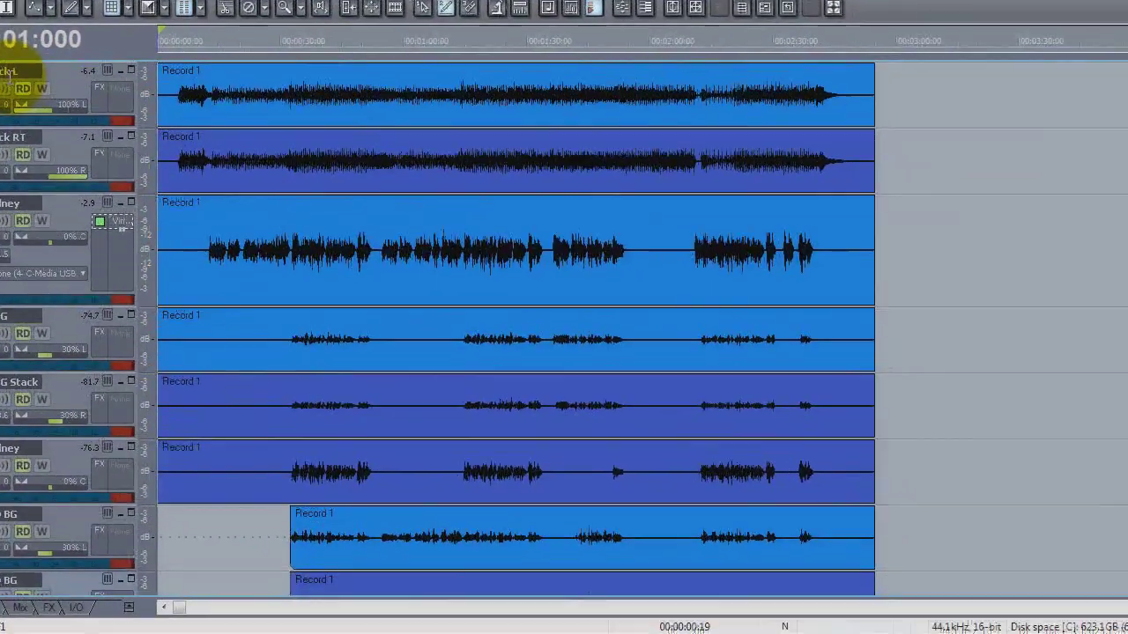
click(395, 144)
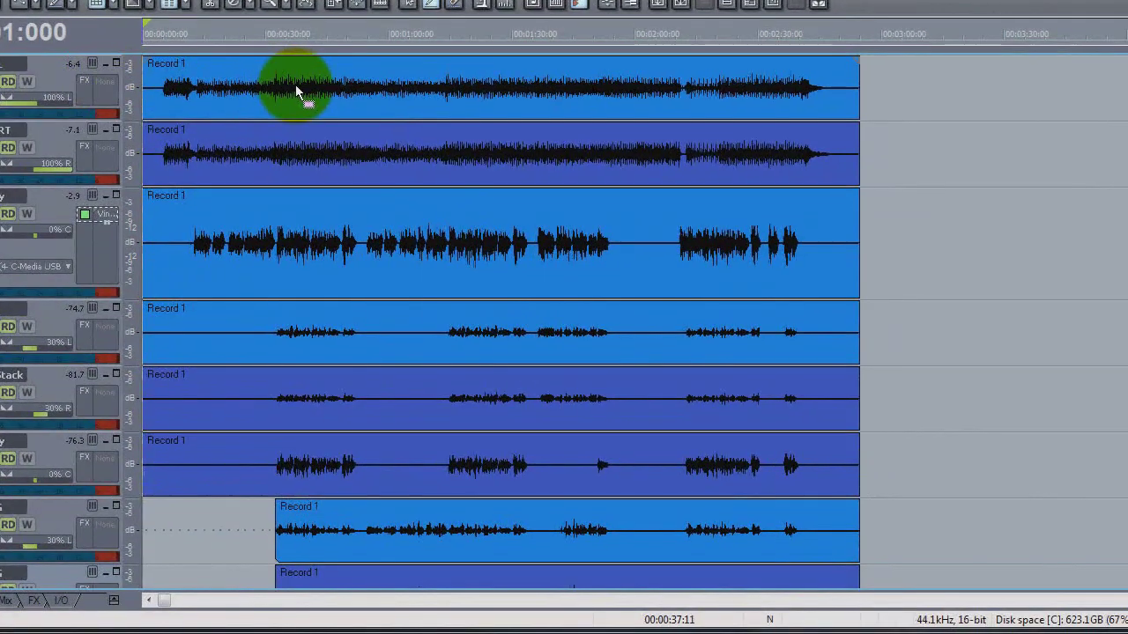
click(296, 92)
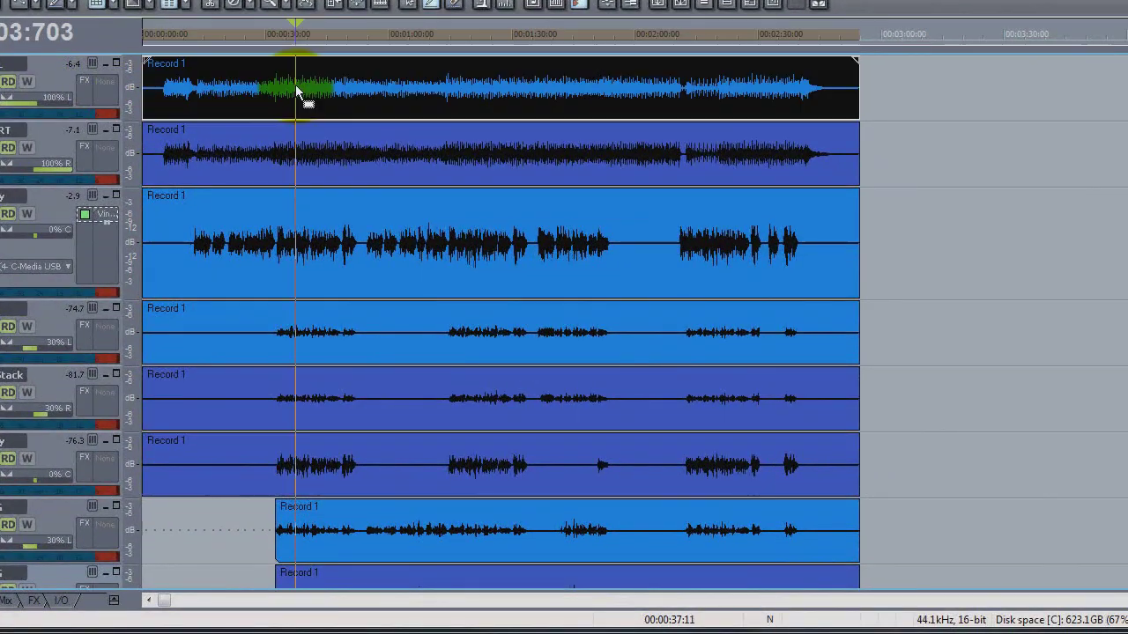
click(313, 144)
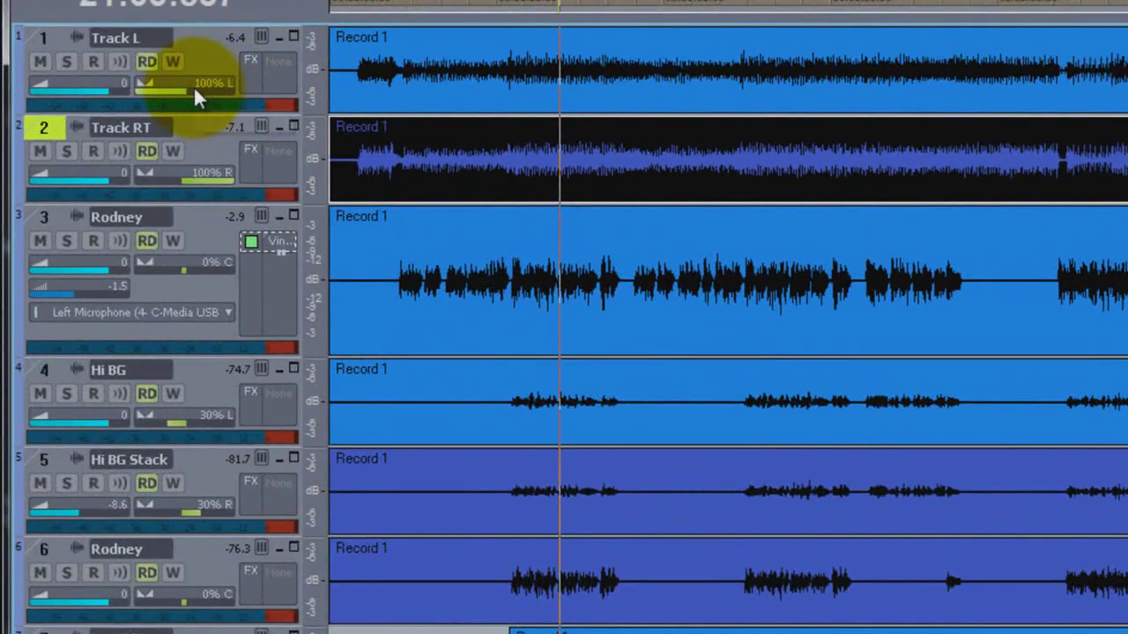
click(195, 89)
click(202, 177)
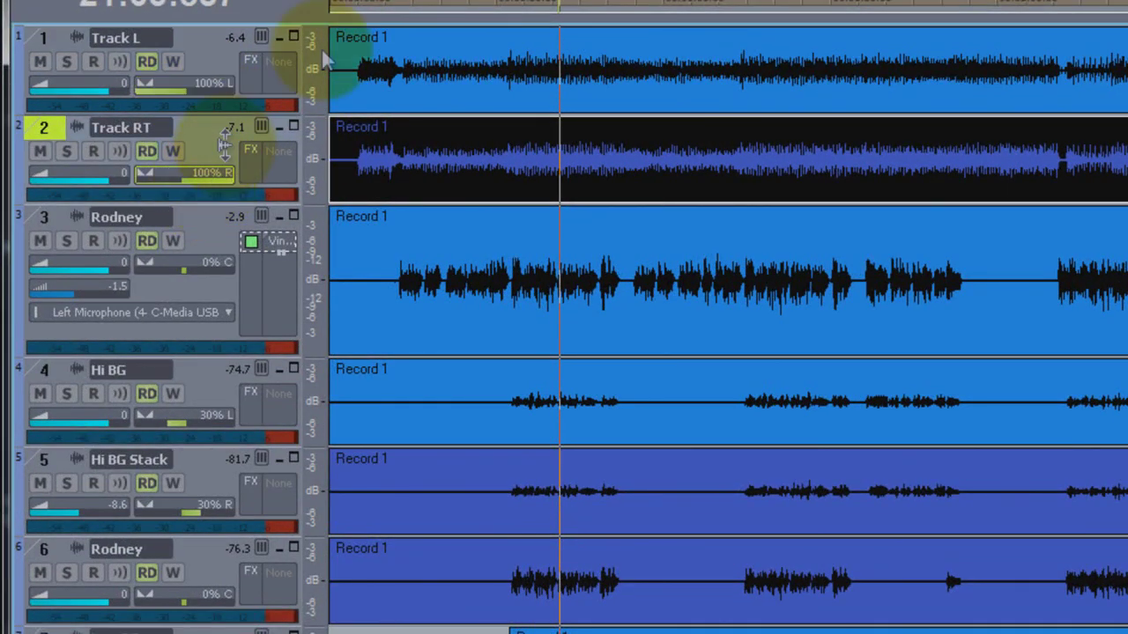
Mute track 3 and play the backing tracks from the end of the instrumental intro, then stop playback.
click(388, 3)
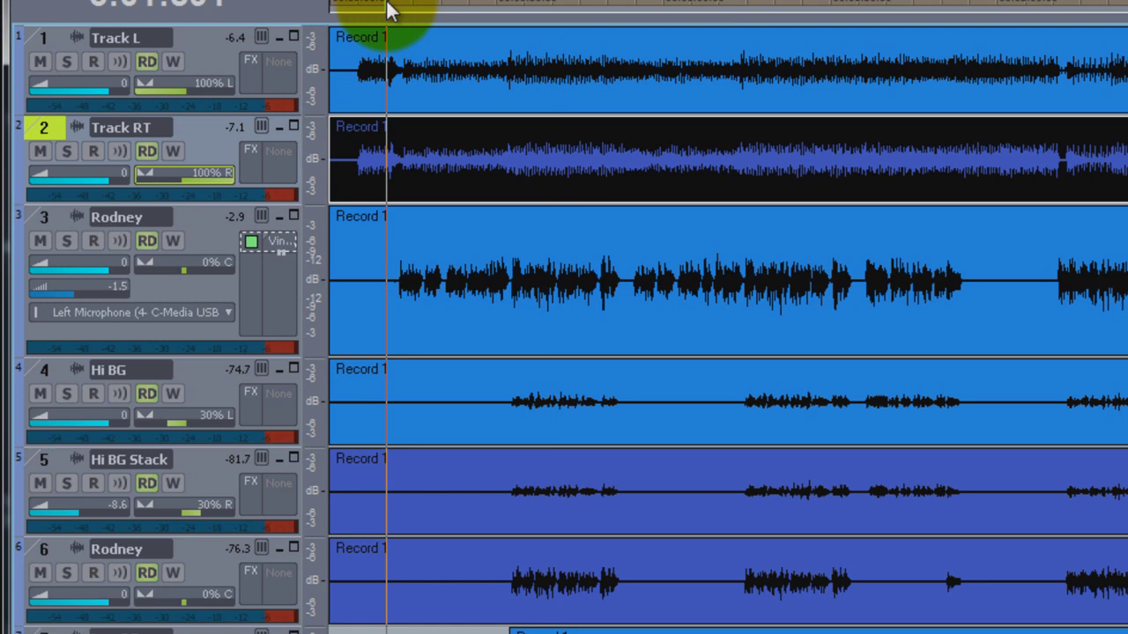
drag(787, 157, 784, 148)
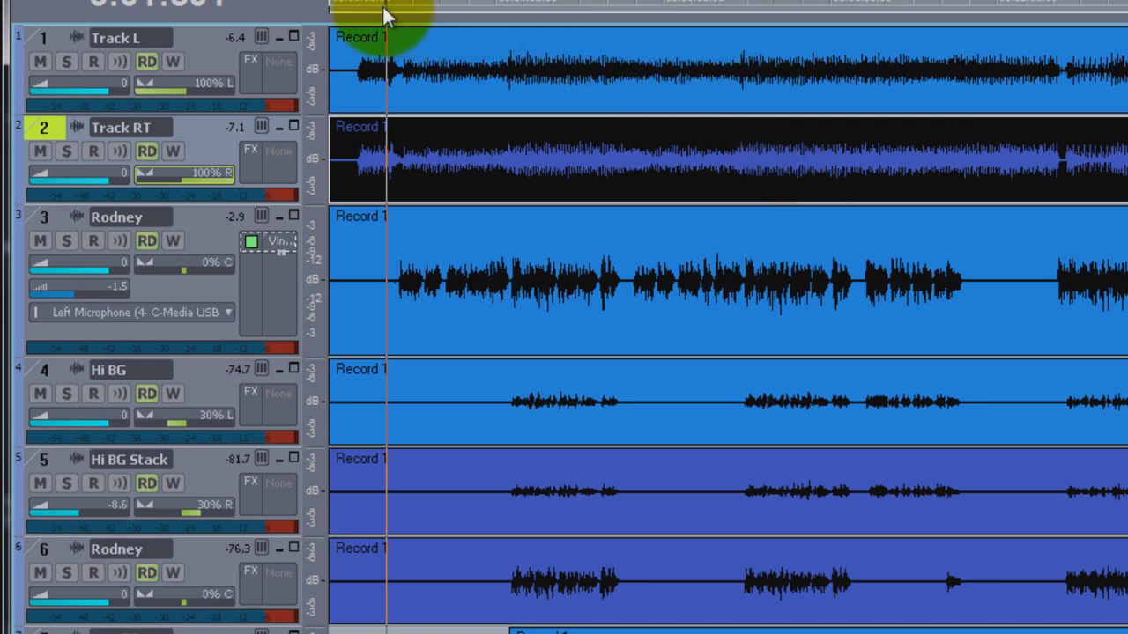
click(385, 7)
key(space)
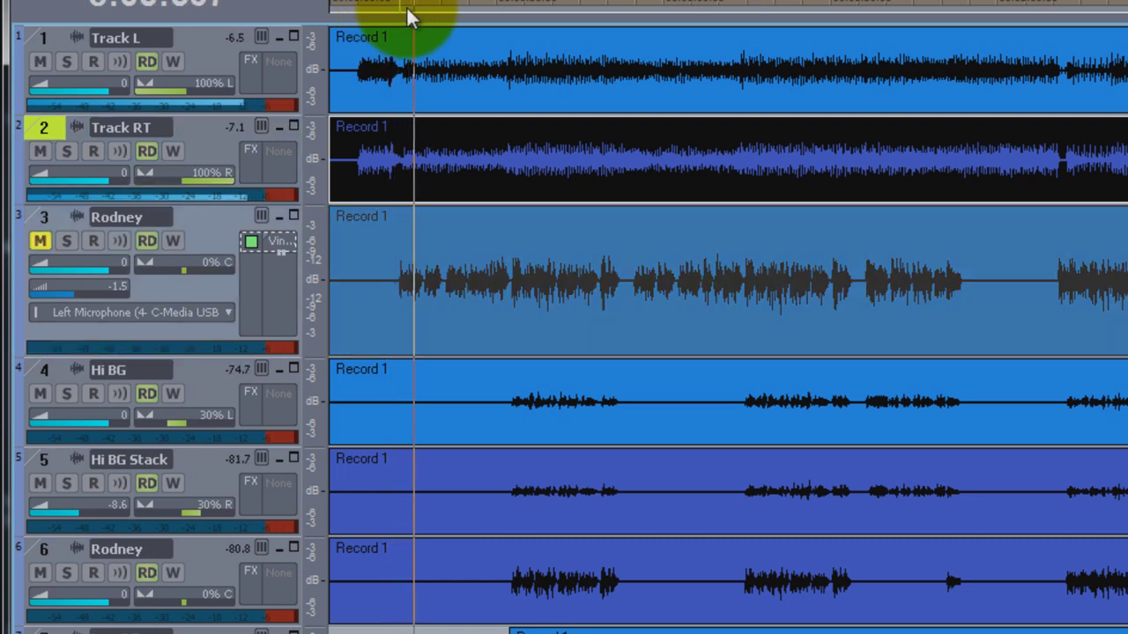
key(space)
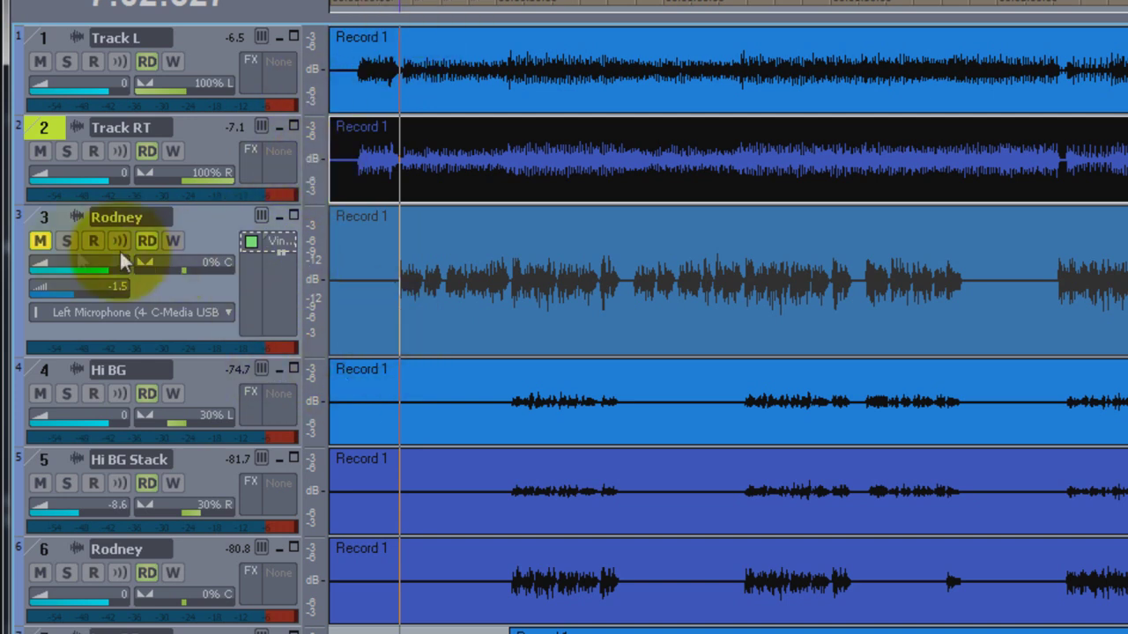
Unmute track 3, solo it, and play the vocal on its own to listen for unwanted noise.
click(41, 241)
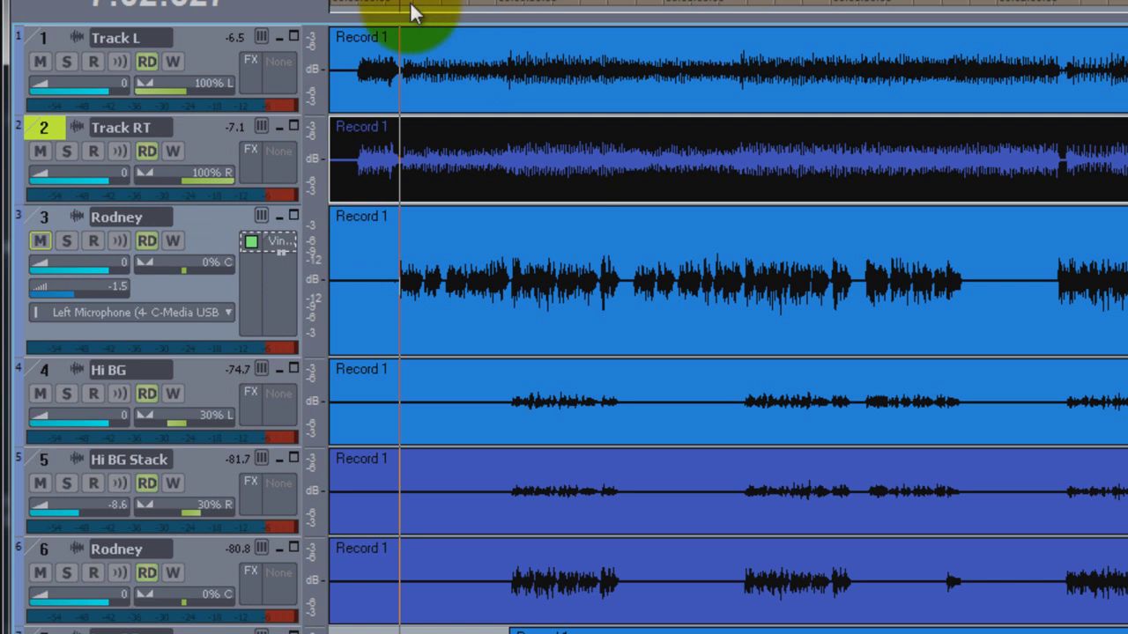
click(71, 245)
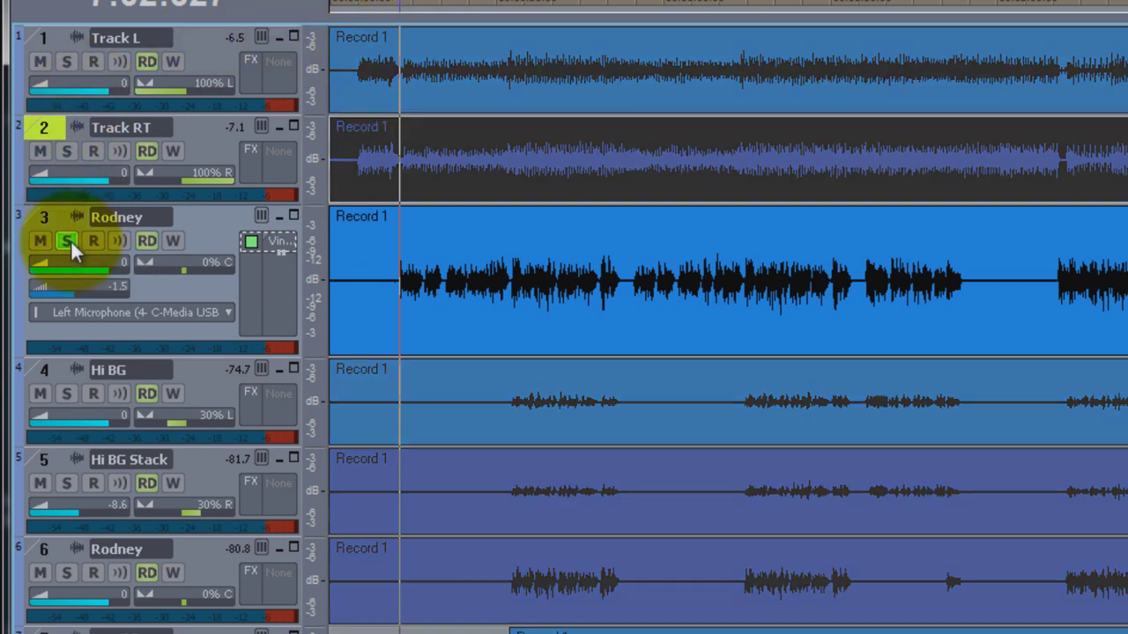
key(space)
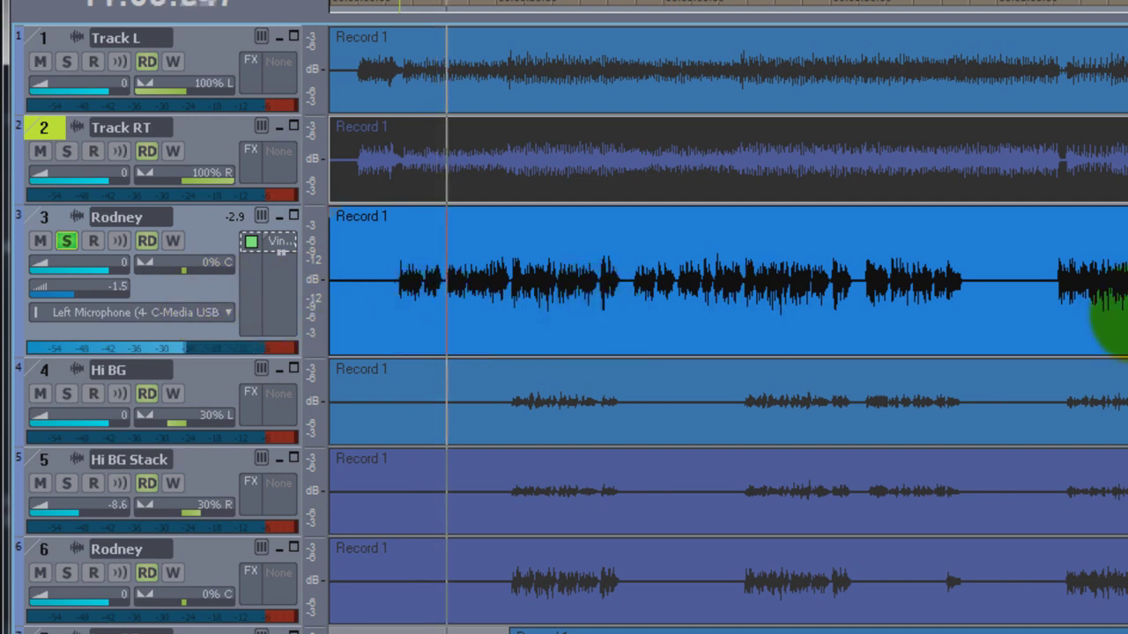
key(space)
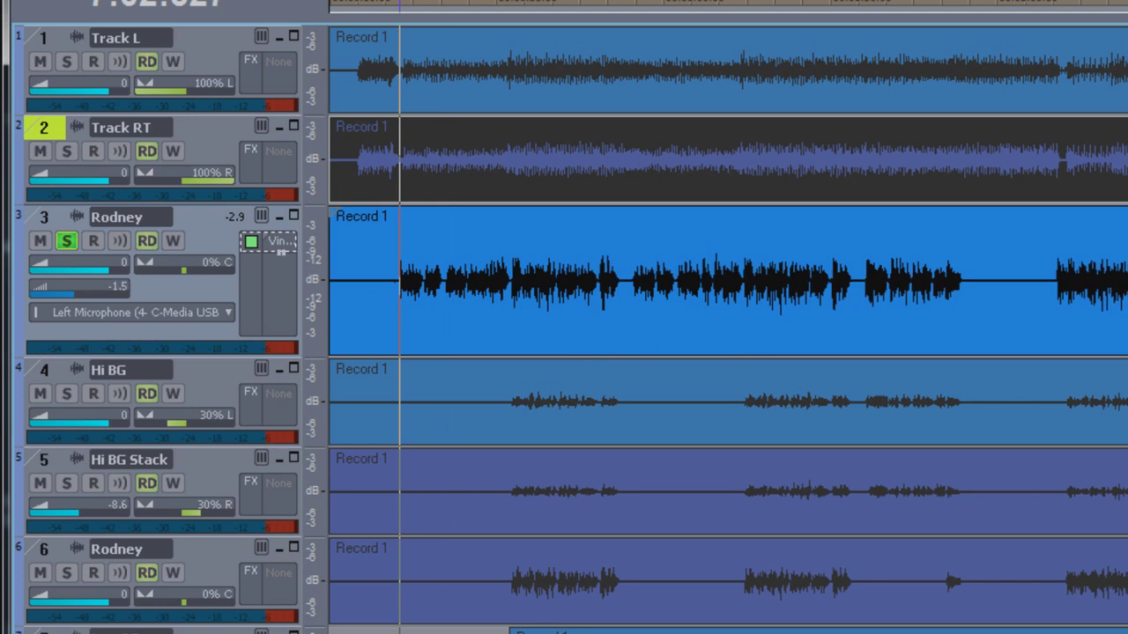
Trim the track 3 vocal clip at both ends to just outside the first and last sung phrases.
click(1067, 349)
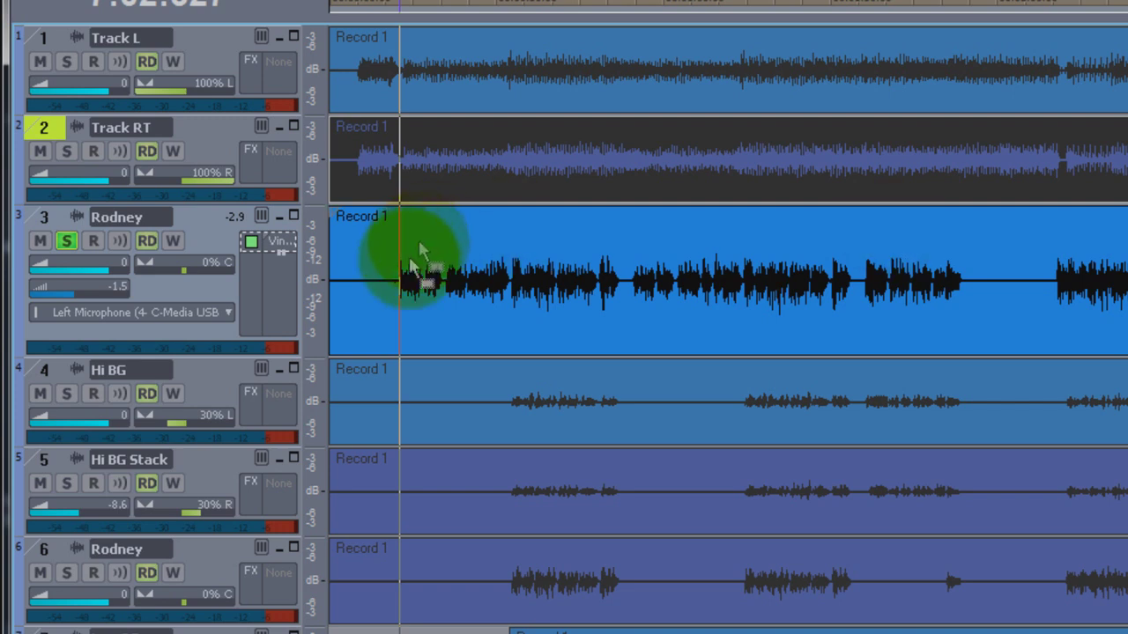
drag(332, 308, 389, 308)
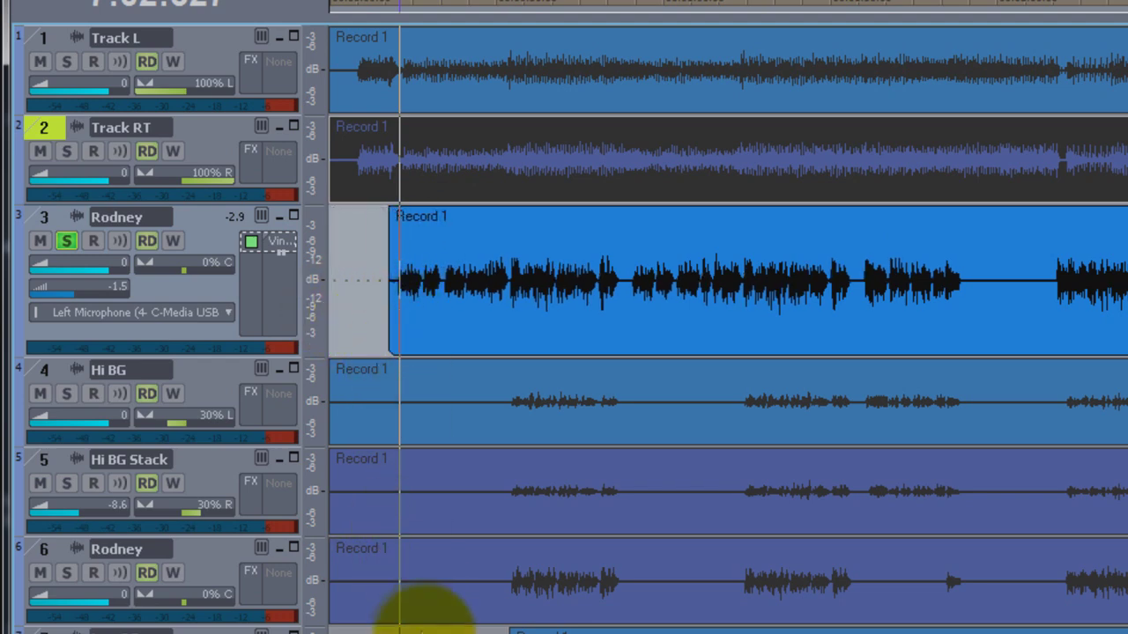
drag(425, 632, 432, 46)
drag(359, 83, 331, 91)
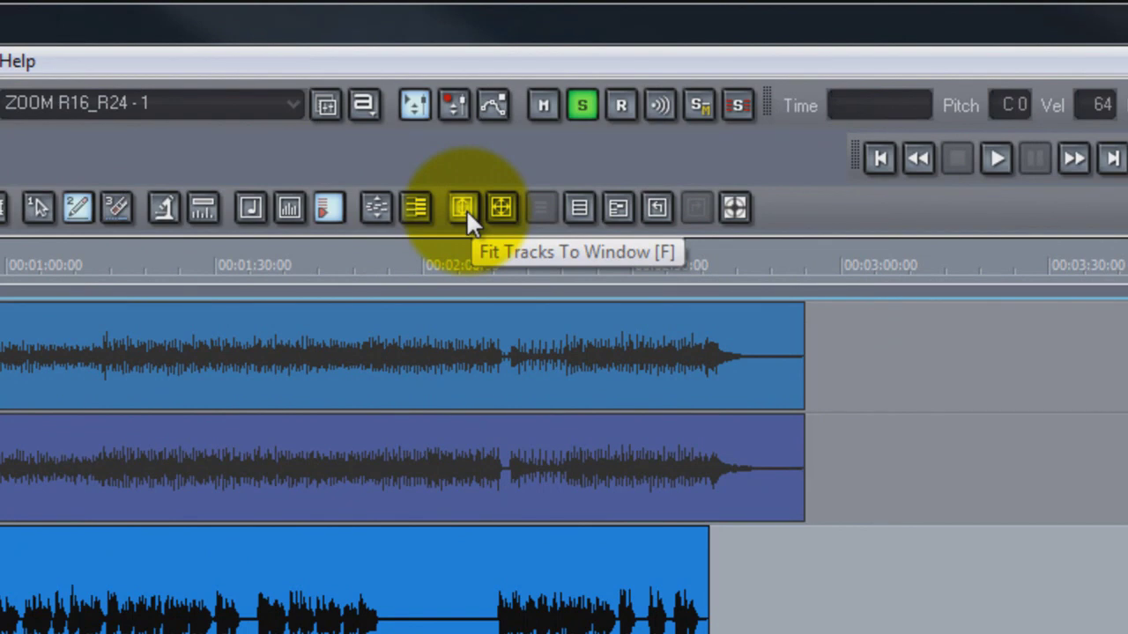
Select the clips on all tracks and trim their starts together to just before the music begins.
click(467, 213)
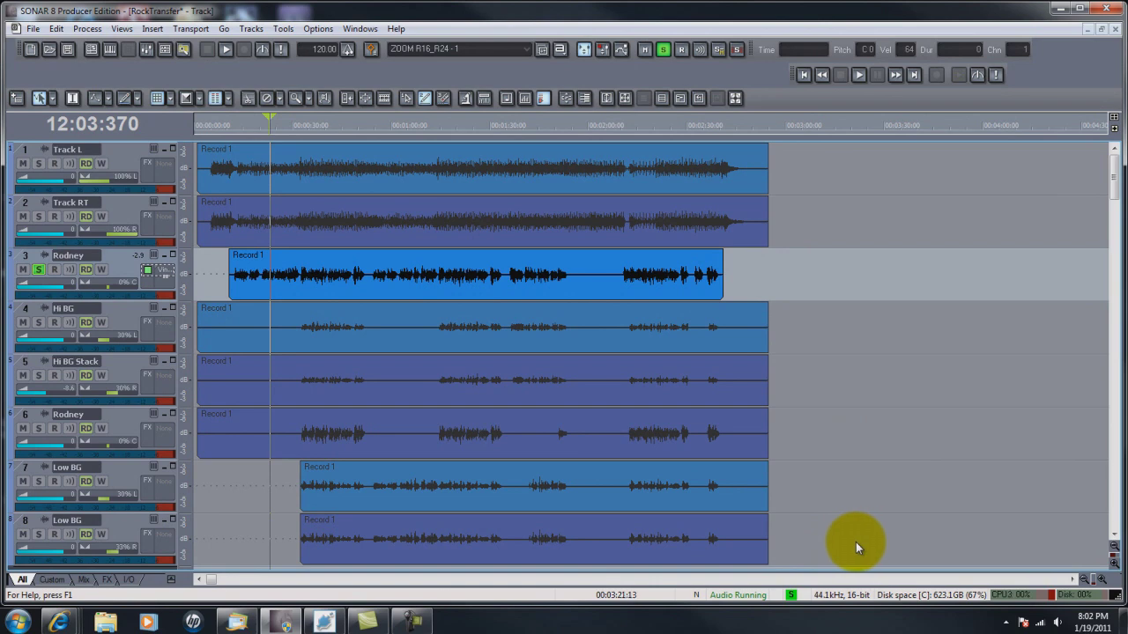
drag(856, 542, 291, 168)
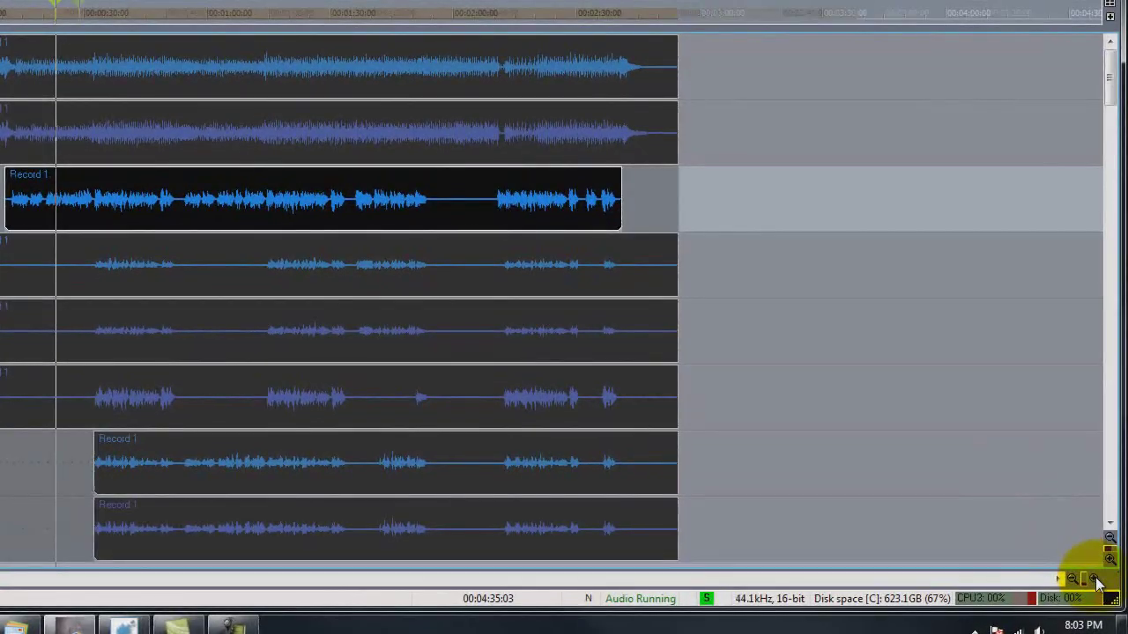
click(1102, 581)
click(1097, 582)
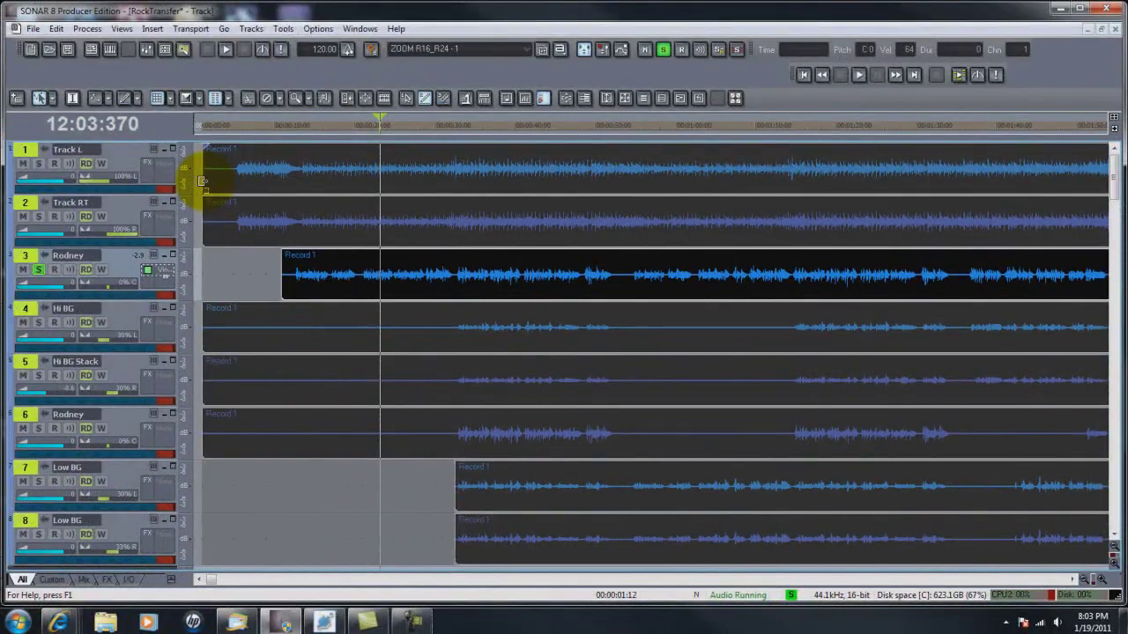
drag(211, 186, 229, 195)
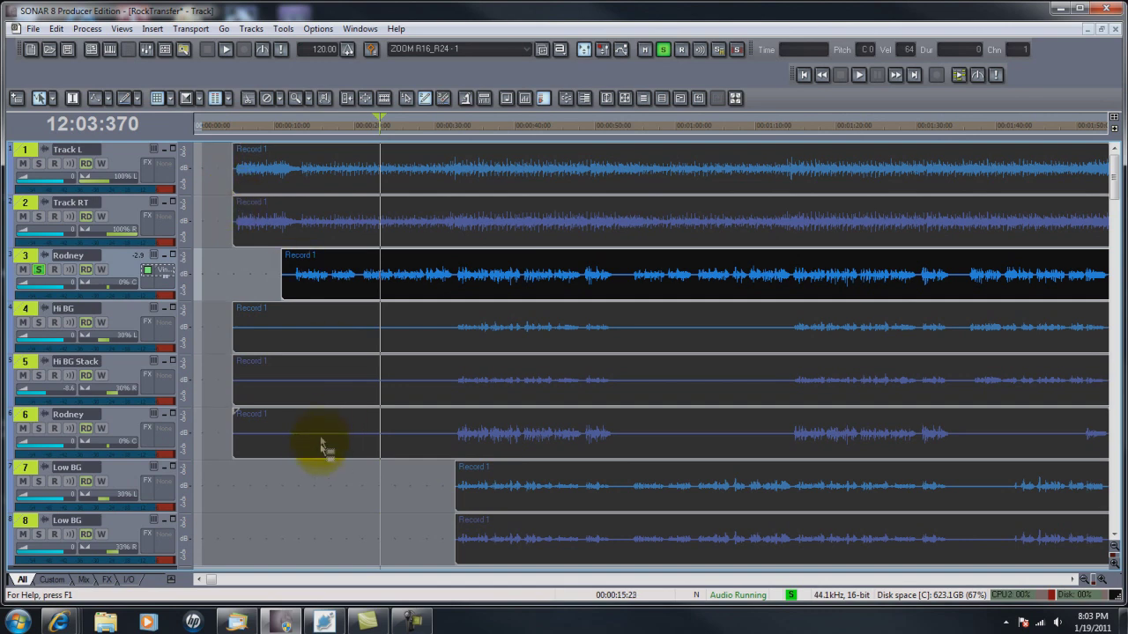
key(ctrl+a)
click(228, 273)
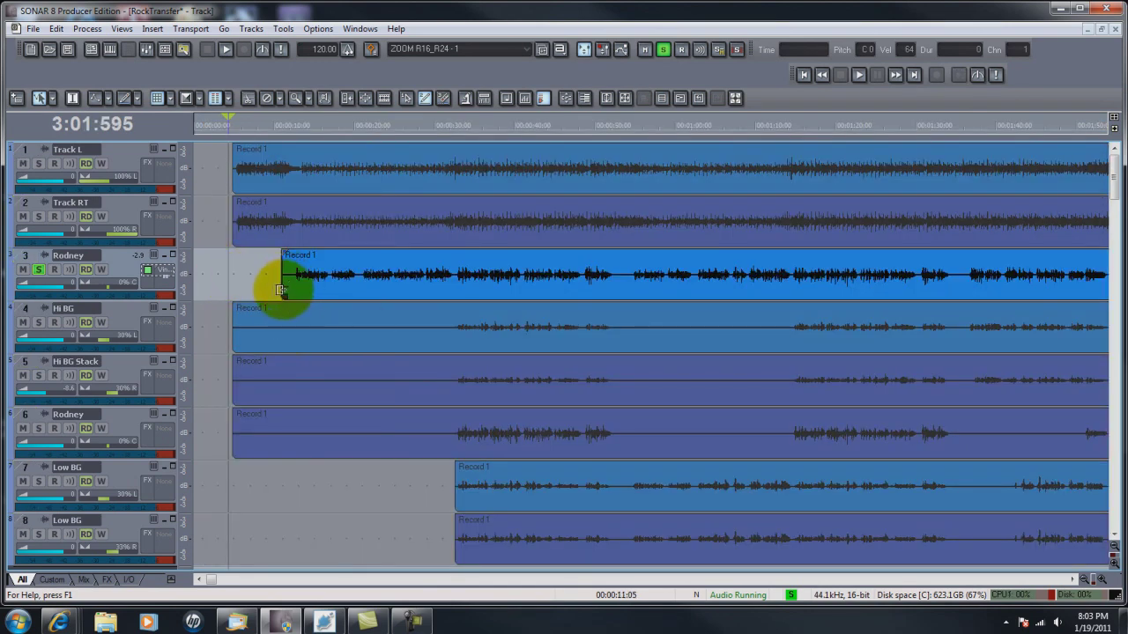
Trim the track 3 clip's start to the first vocal, then trim the clips on tracks 4 to 6 to match the Low BG clips' start.
drag(281, 290, 291, 298)
drag(277, 503, 392, 350)
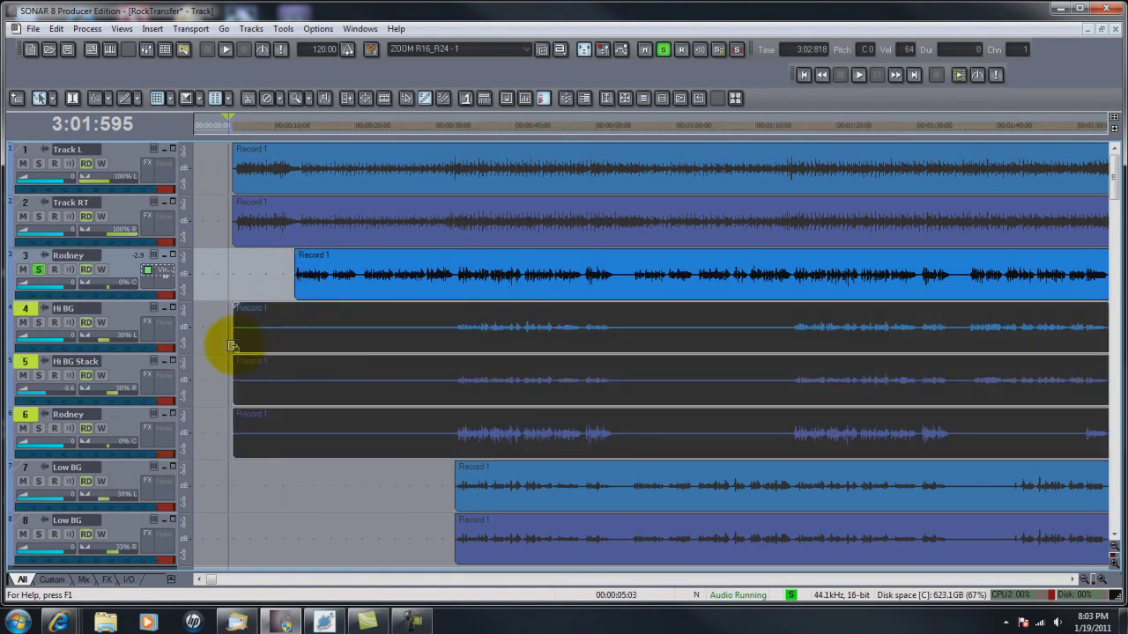
drag(231, 345, 453, 357)
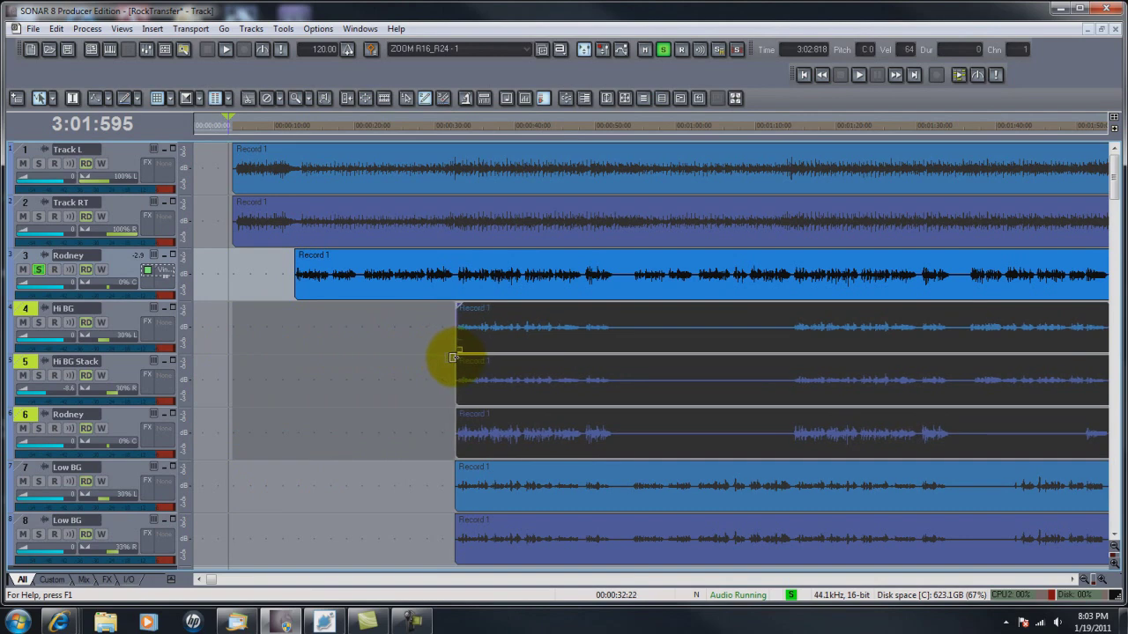
Return to the start and fit the project to the window, then enlarge track 3 and the track pane to expose its effects bin.
click(803, 76)
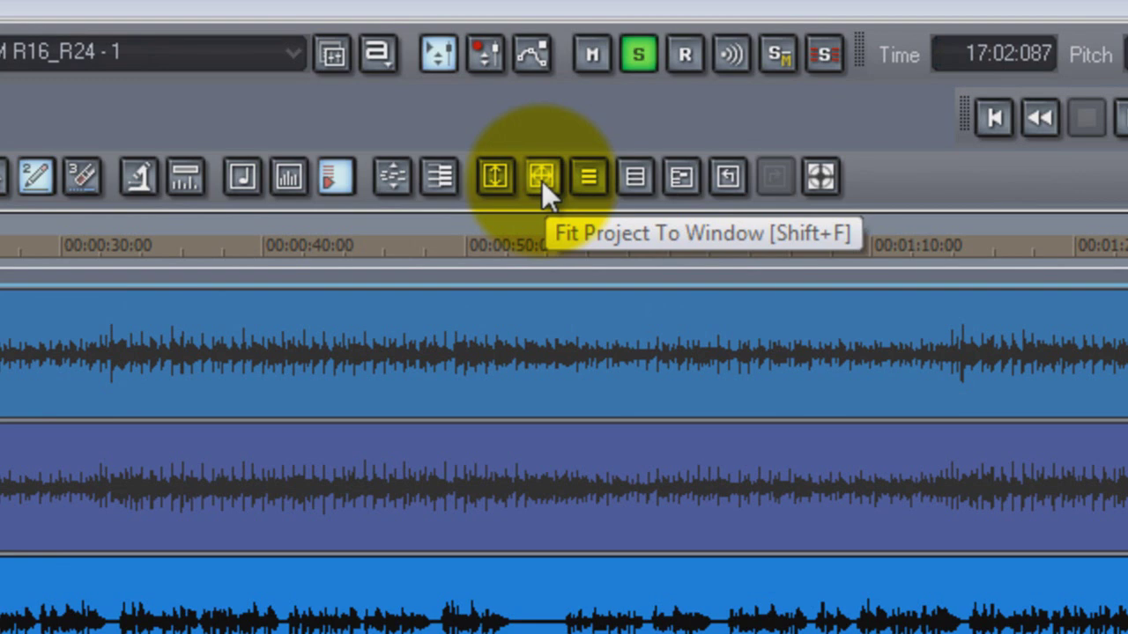
click(542, 181)
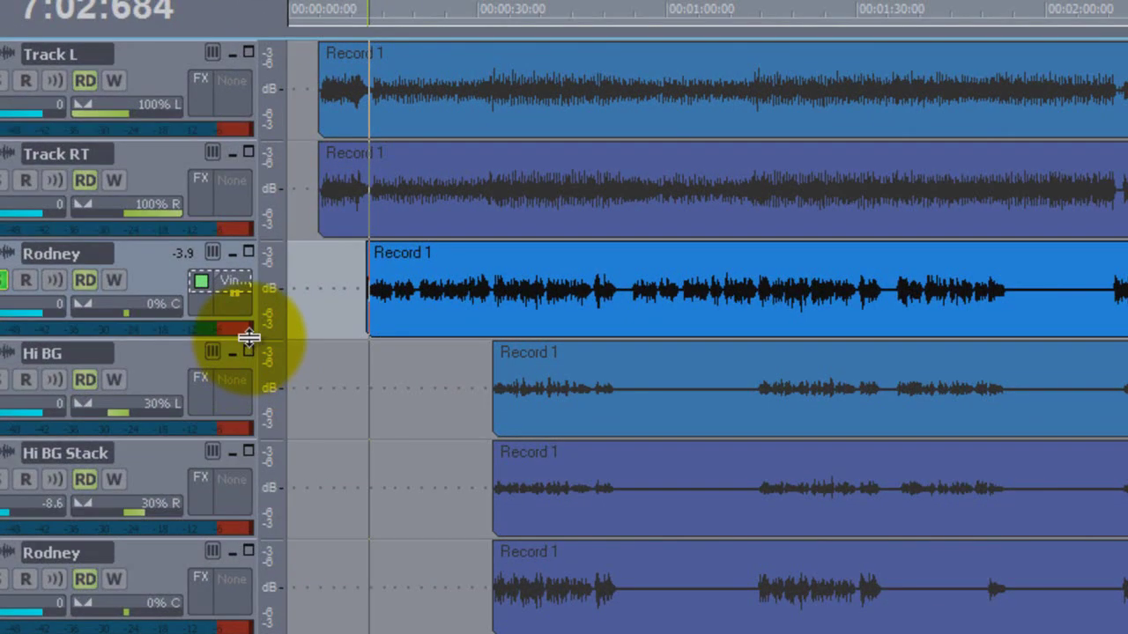
drag(249, 339, 252, 381)
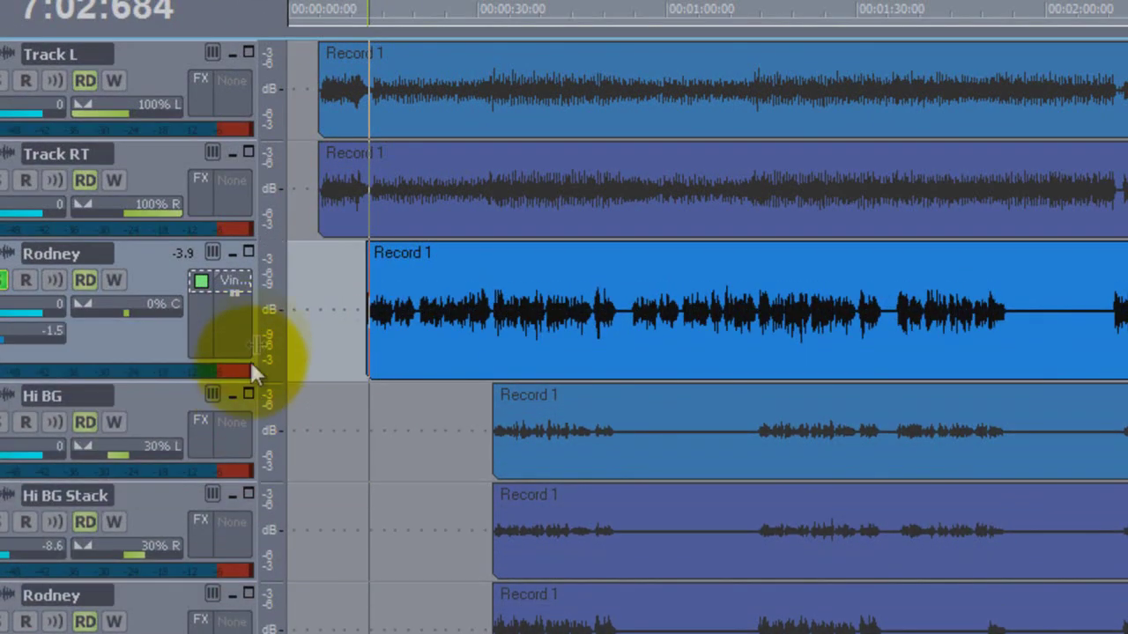
drag(257, 329, 416, 323)
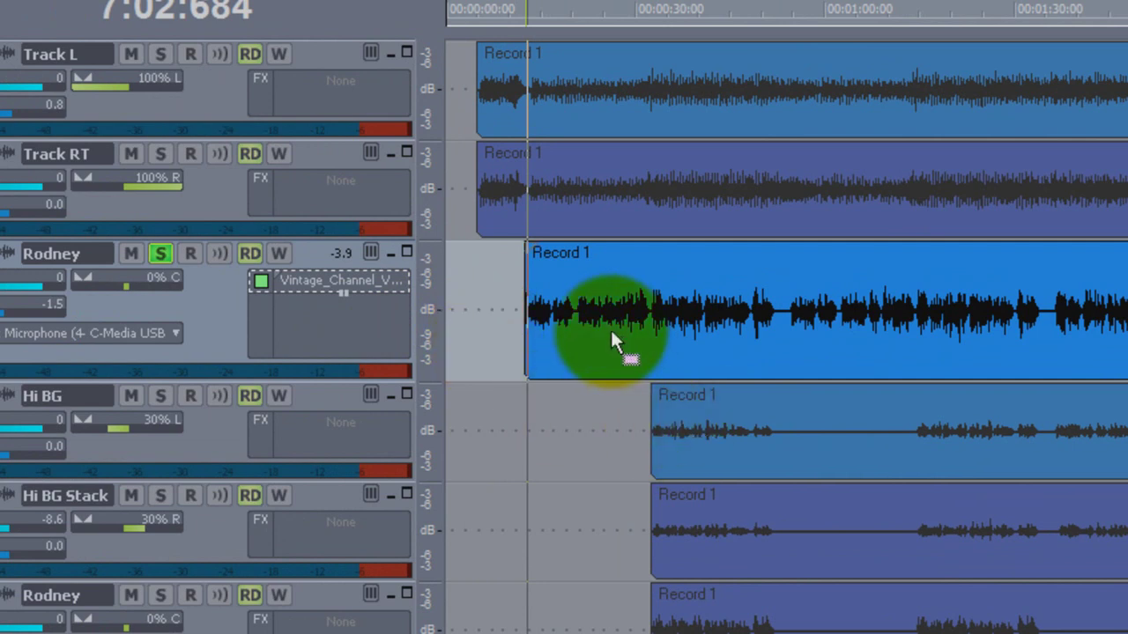
Replace the effect on track 3 with a fresh Vintage_Channel_VC64 from the shared audio plugins.
key(Delete)
right_click(353, 282)
mouse_move(448, 410)
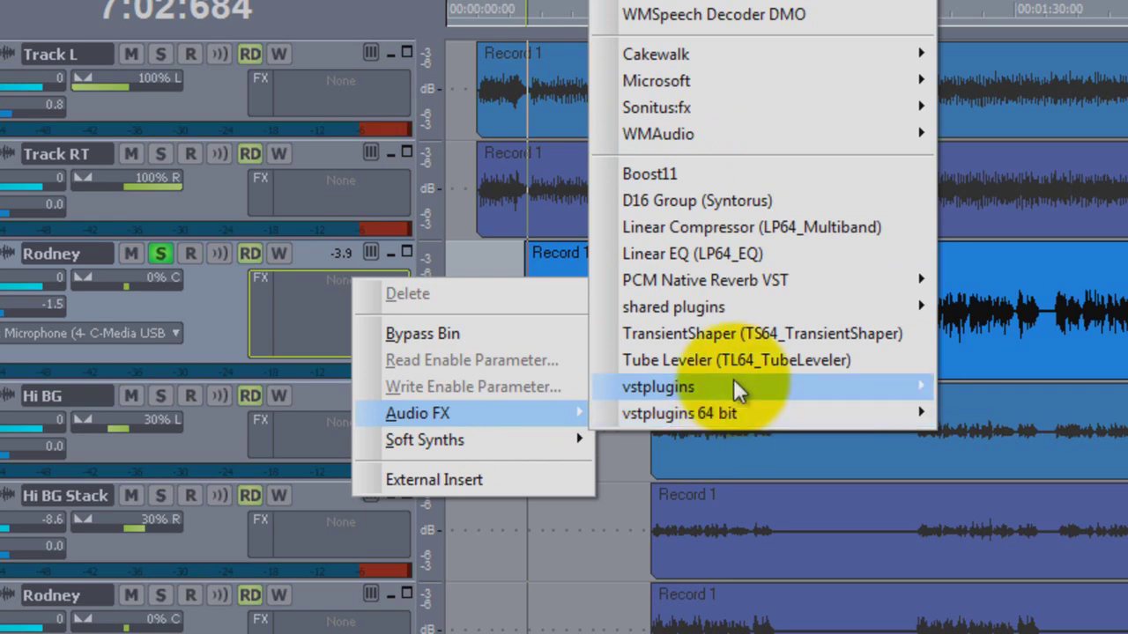
mouse_move(736, 390)
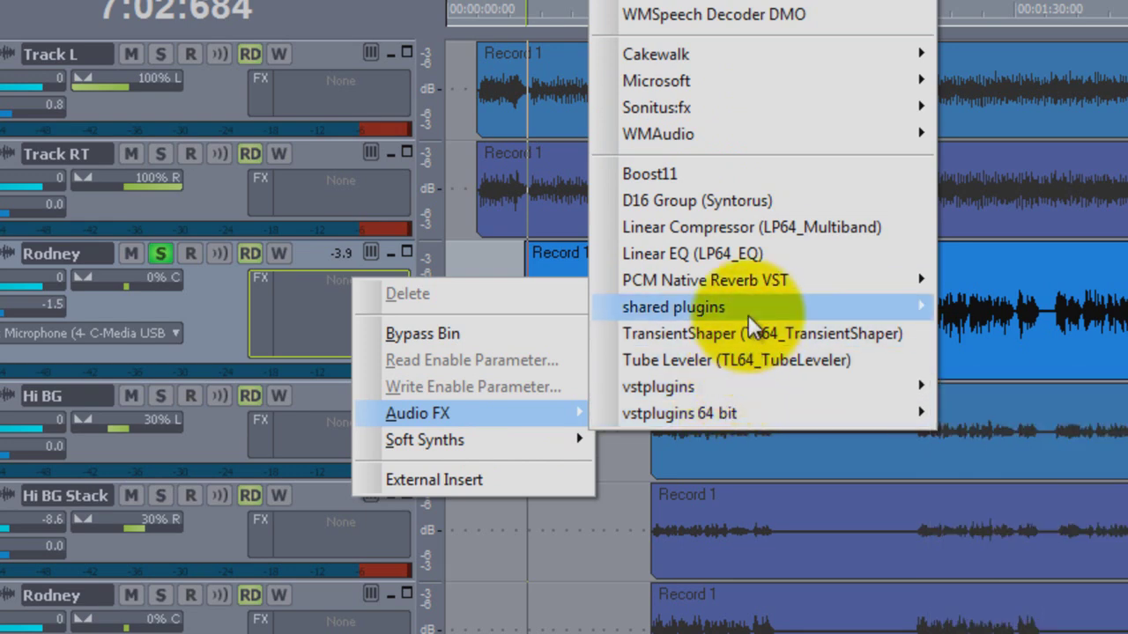
mouse_move(748, 314)
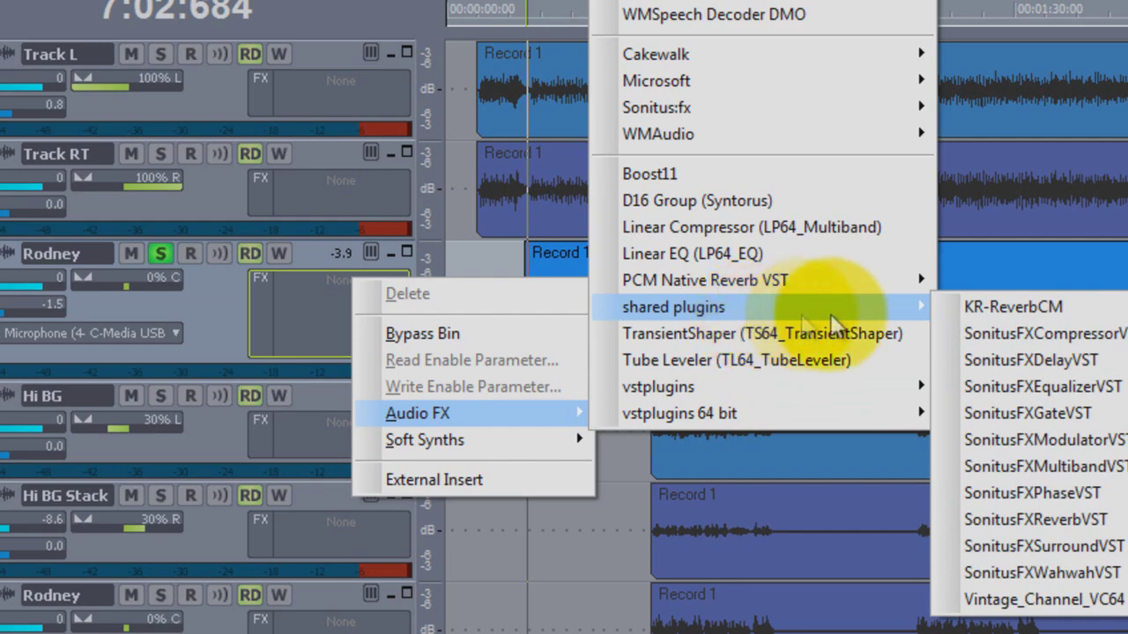
click(1119, 607)
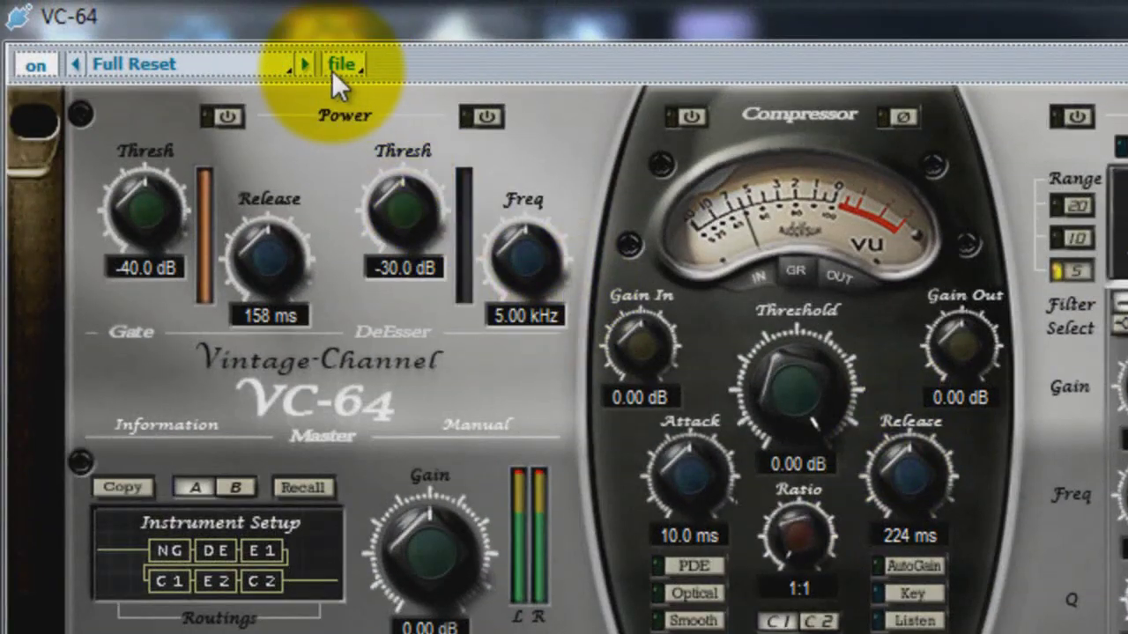
Advance through the VC-64 presets to load Soft Vocal with Air.
click(305, 70)
click(304, 69)
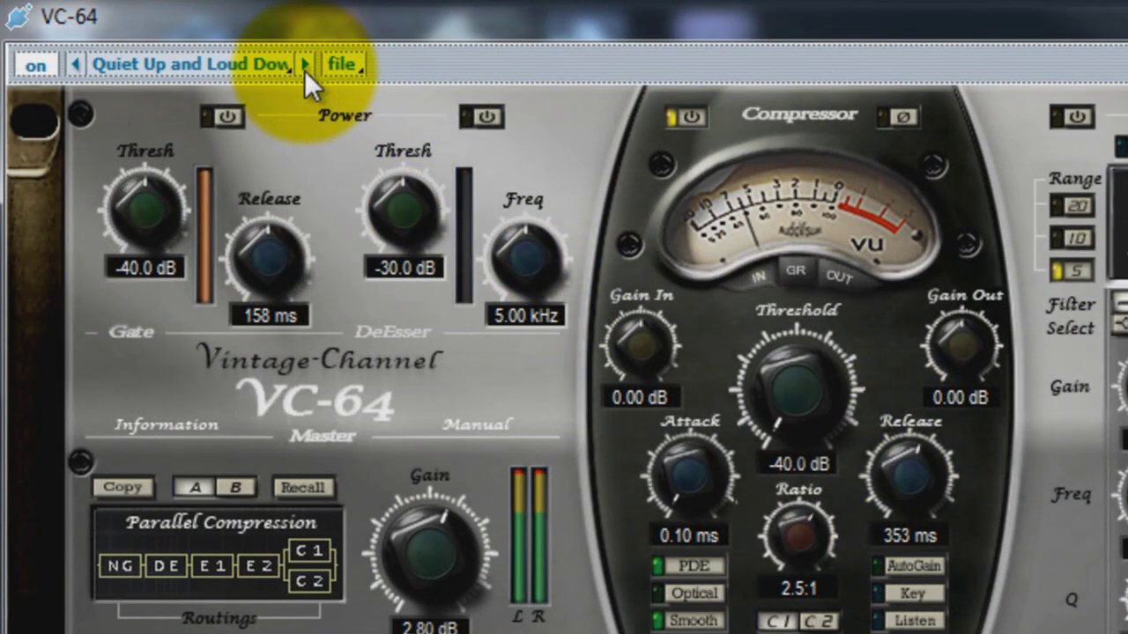
click(304, 70)
click(304, 70)
click(304, 69)
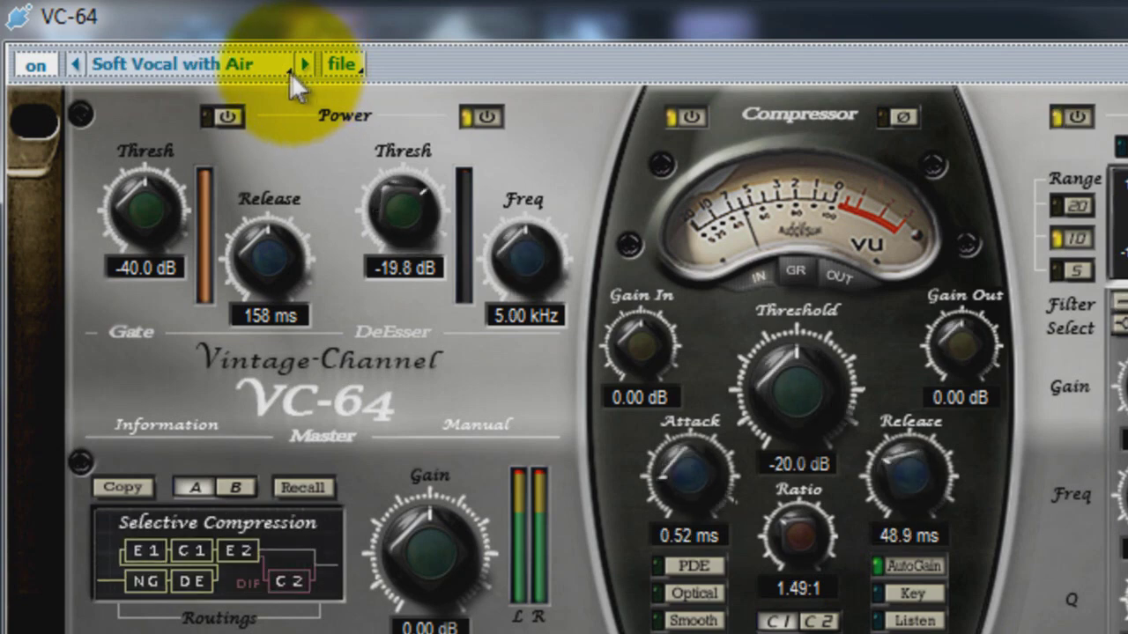
Play the soloed track 3 vocal and bypass and re-enable its Vintage_Channel_VC64 effect to compare the sound.
click(79, 68)
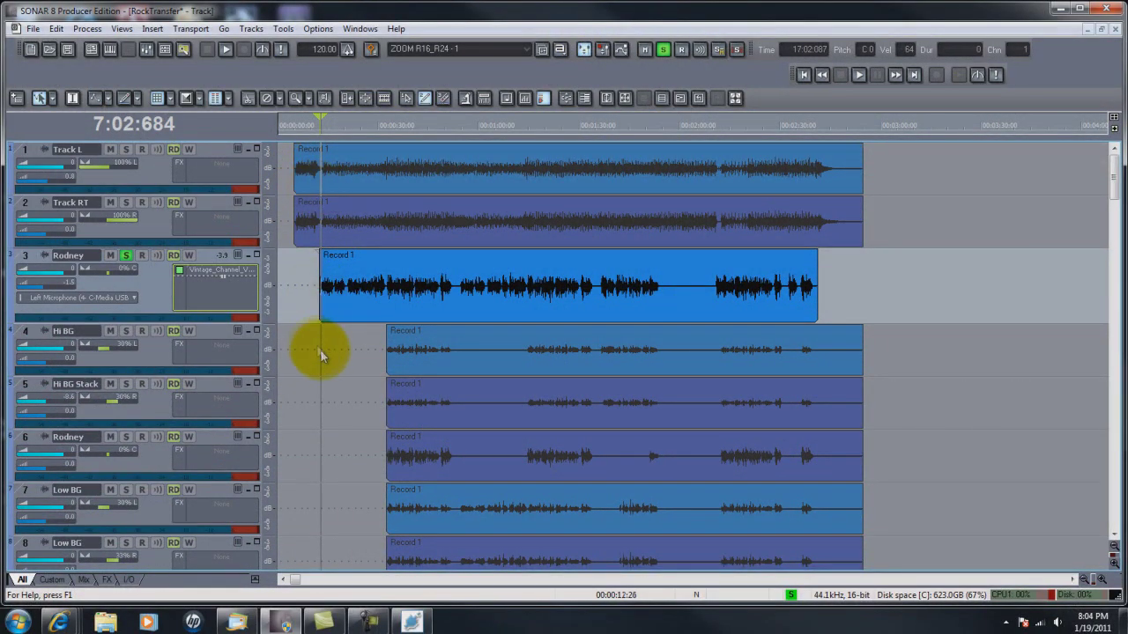
key(space)
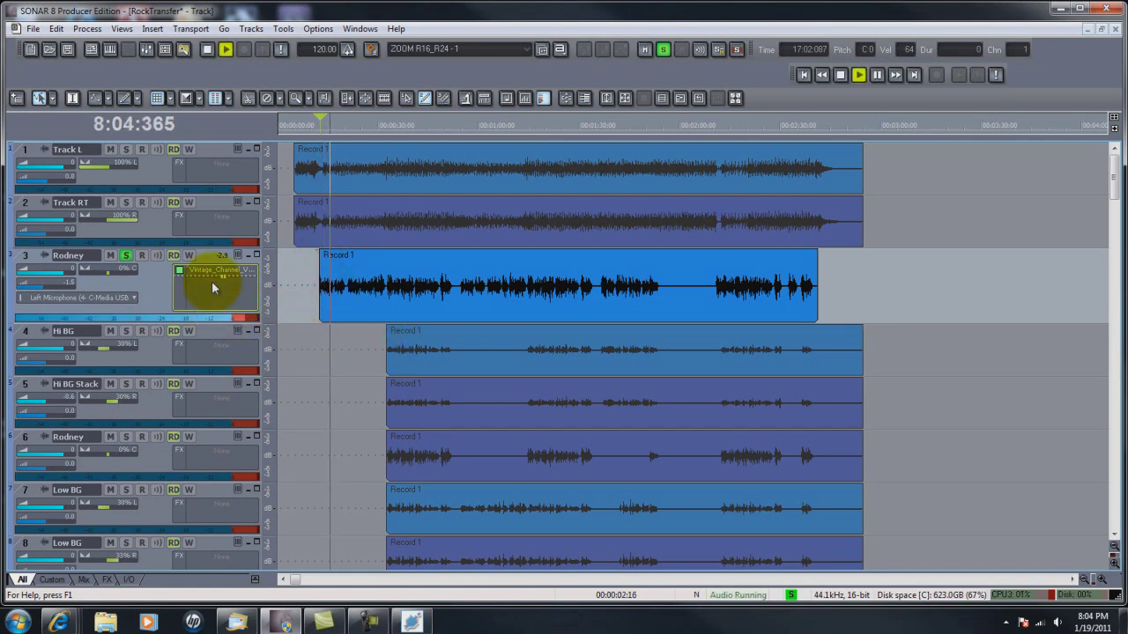
key(space)
key(space)
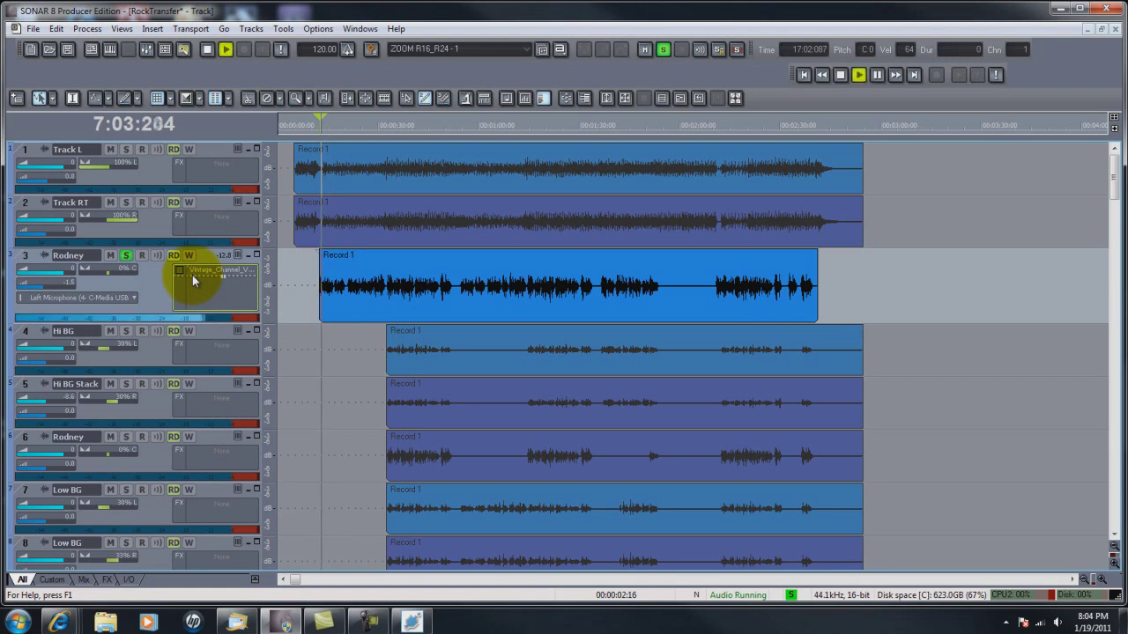
click(180, 270)
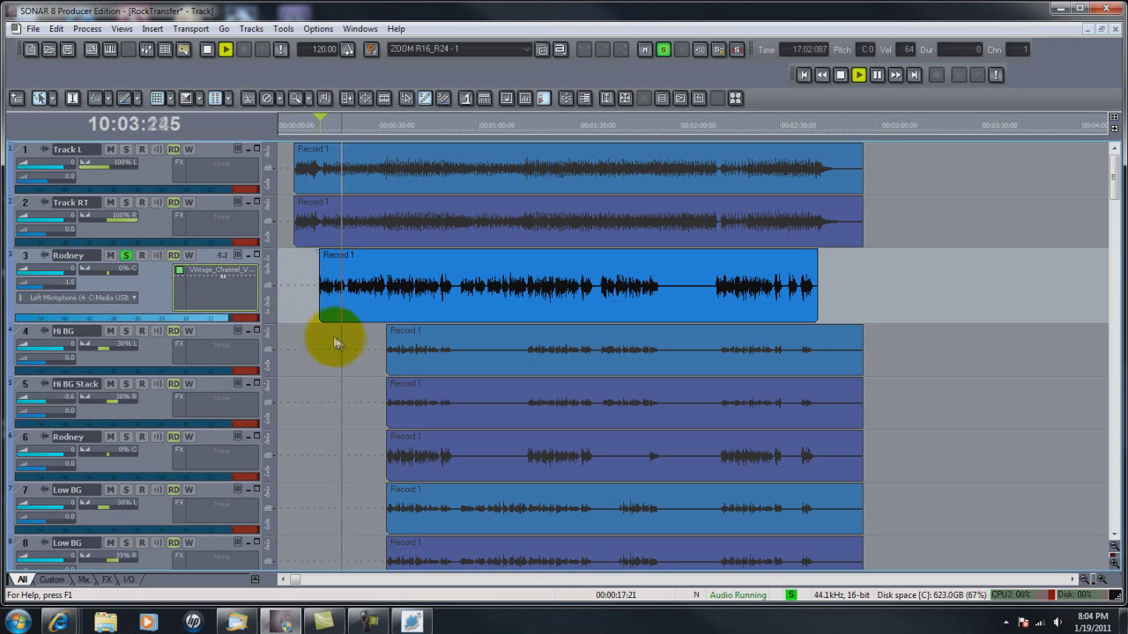
Stop playback and adjust track 3's trim, trying 4.5 and settling on 0.2.
drag(61, 286, 62, 288)
key(space)
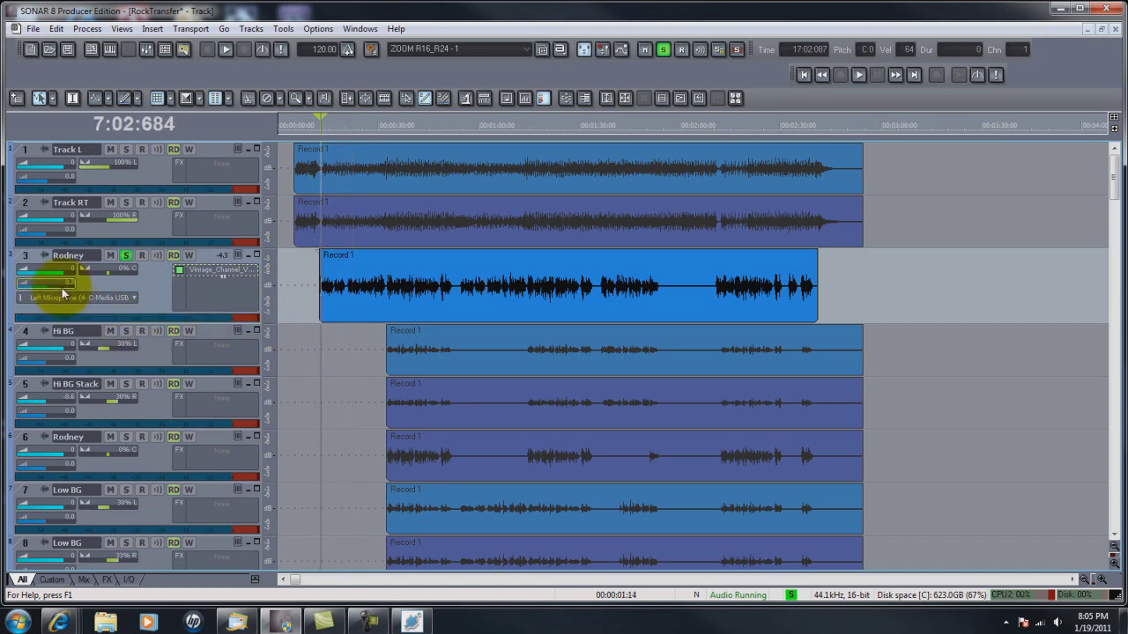
scroll(62, 291, up, 3)
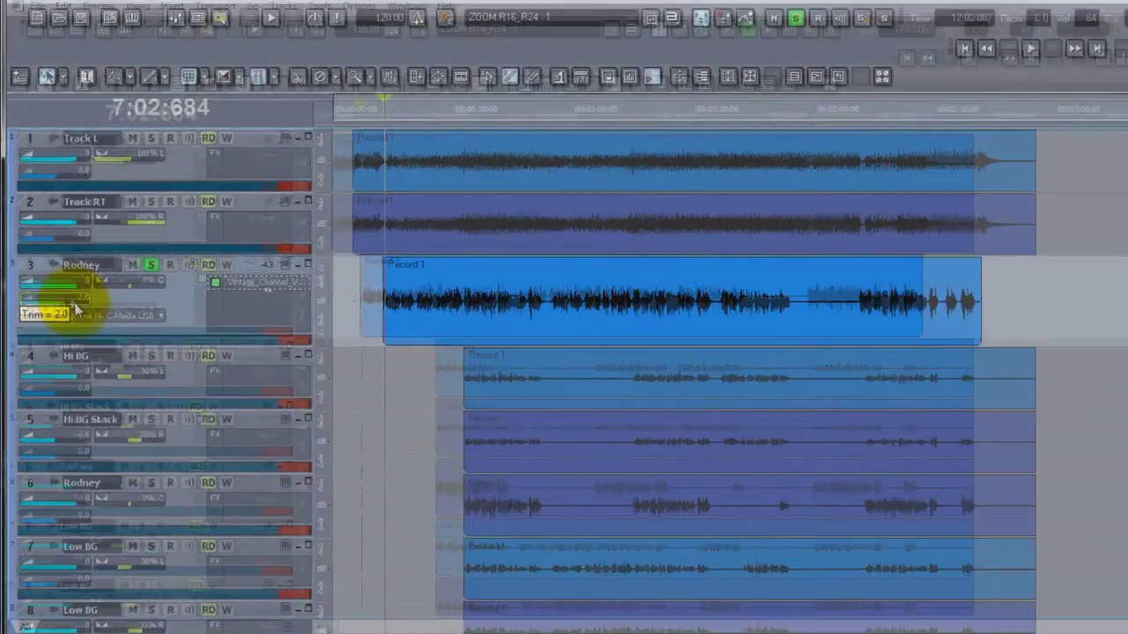
scroll(77, 309, down, 3)
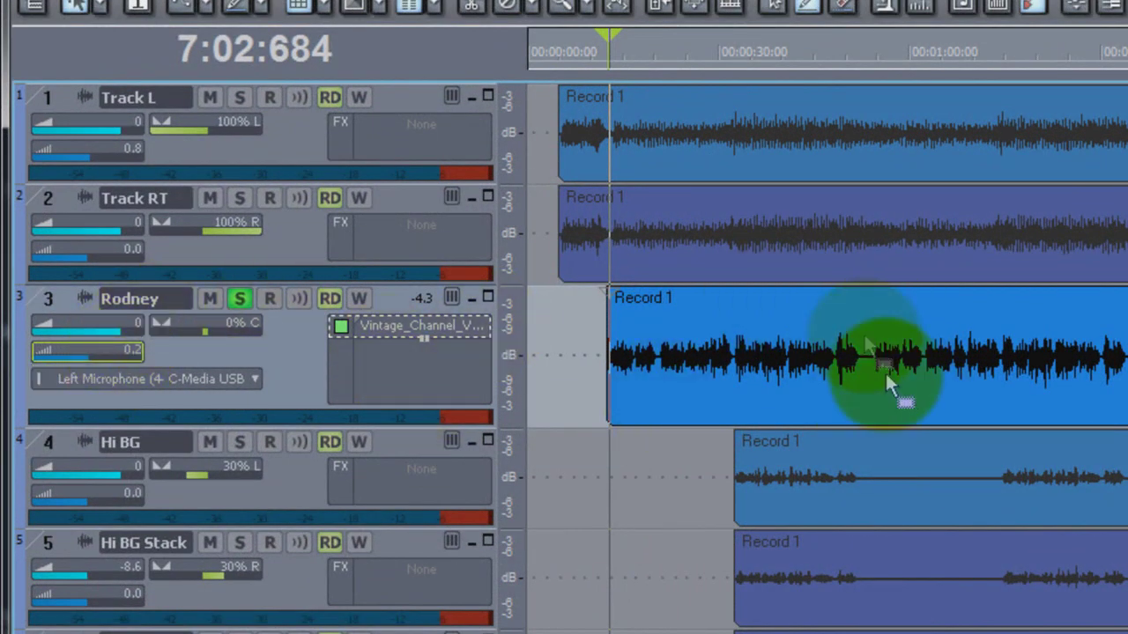
click(685, 353)
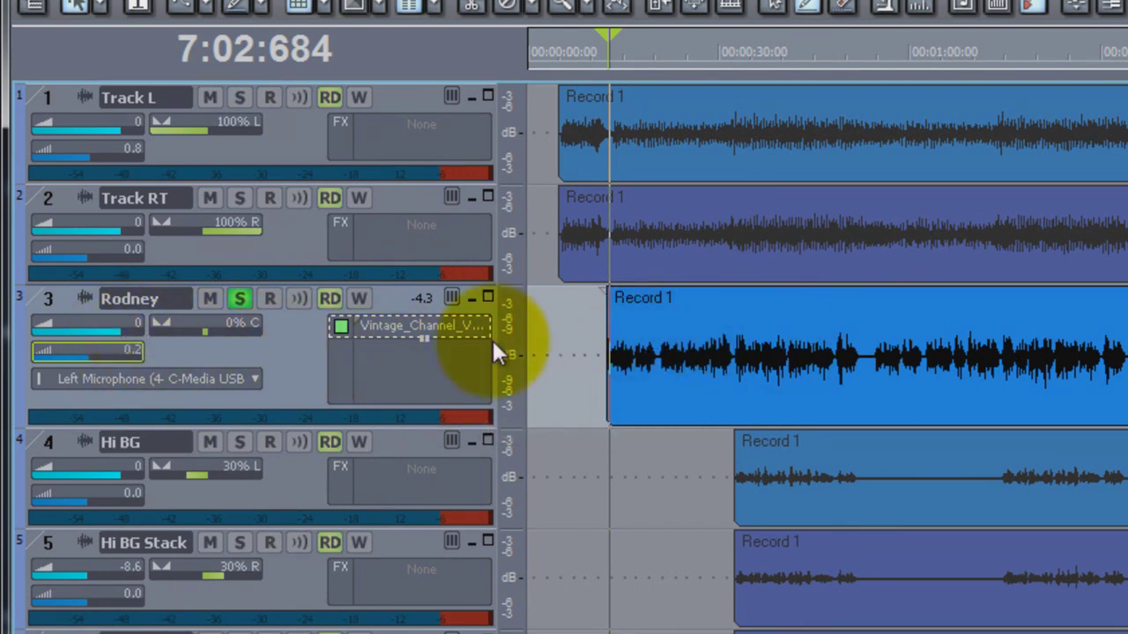
mouse_move(128, 354)
scroll(130, 354, up, 5)
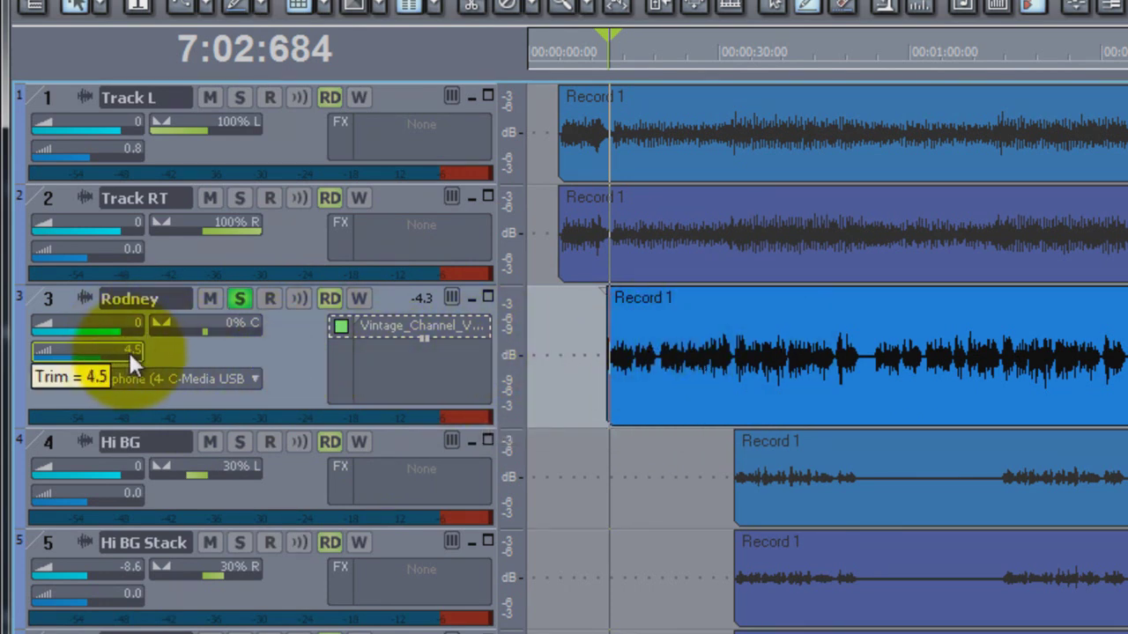
scroll(132, 357, down, 4)
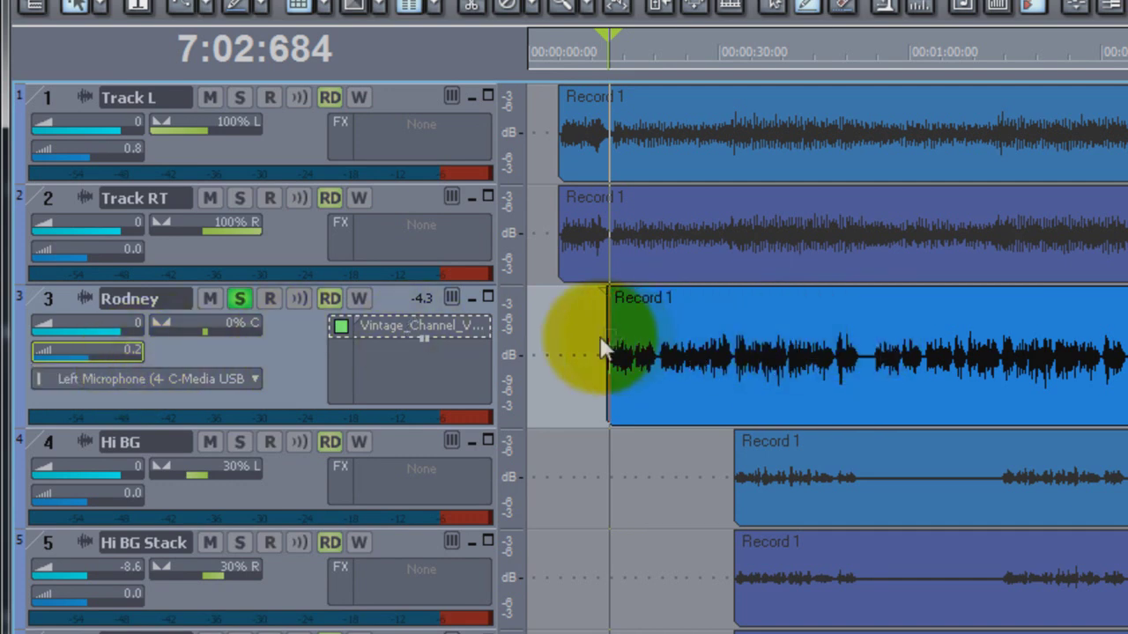
Create a Volume track envelope on track 3 and raise its whole line to 6.0 dB.
right_click(574, 343)
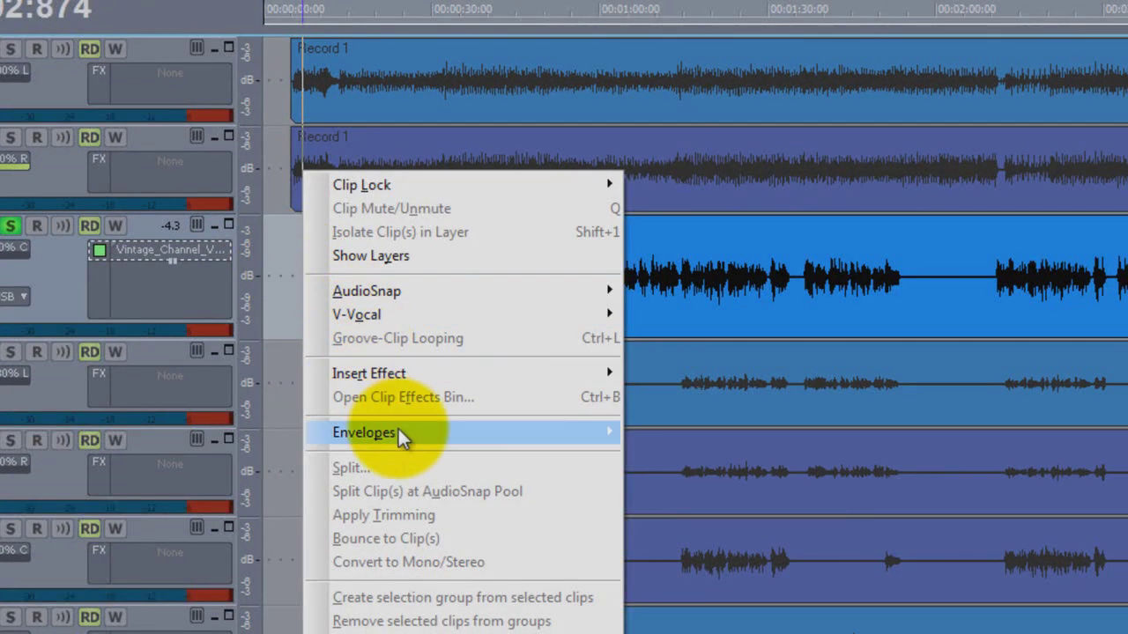
mouse_move(408, 435)
mouse_move(663, 443)
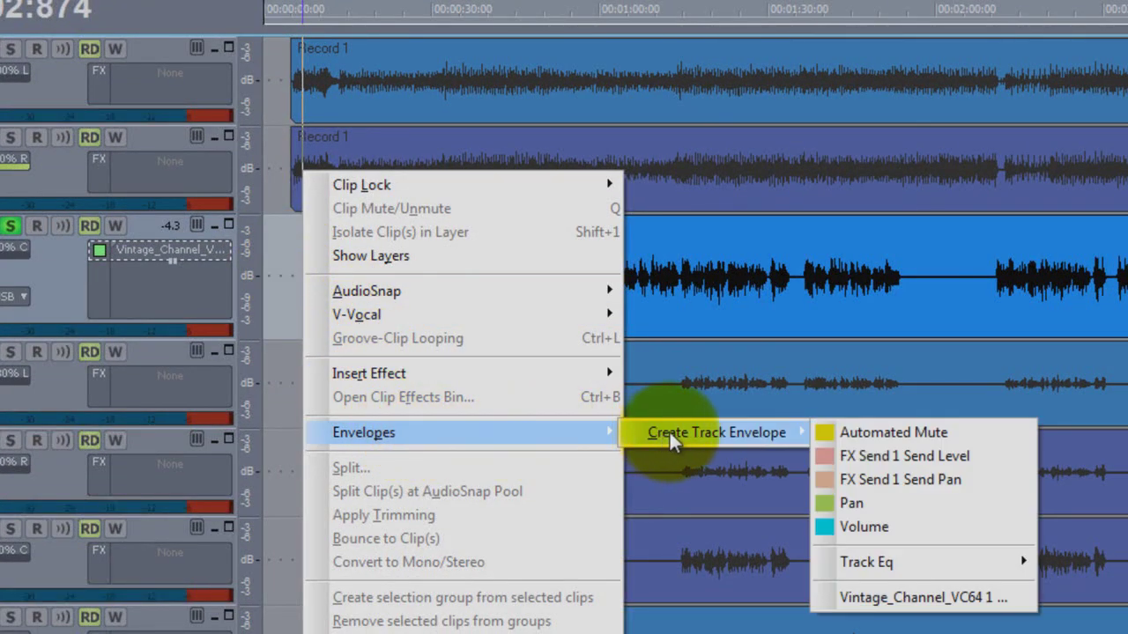
click(899, 531)
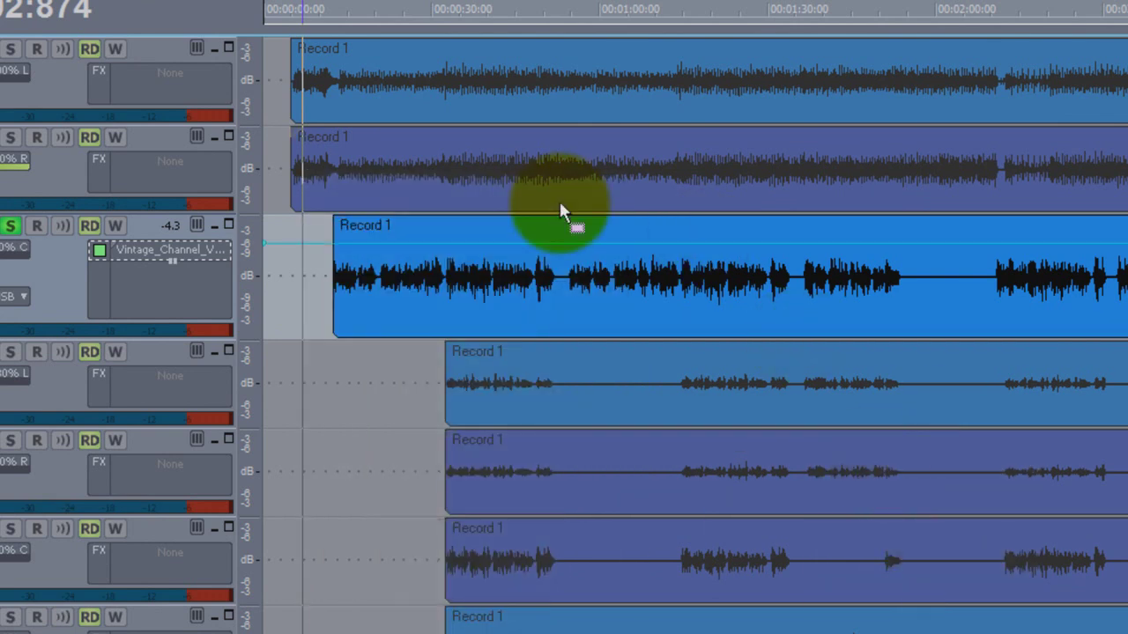
mouse_move(326, 265)
mouse_down()
mouse_move(326, 356)
mouse_move(330, 233)
mouse_move(330, 276)
mouse_up()
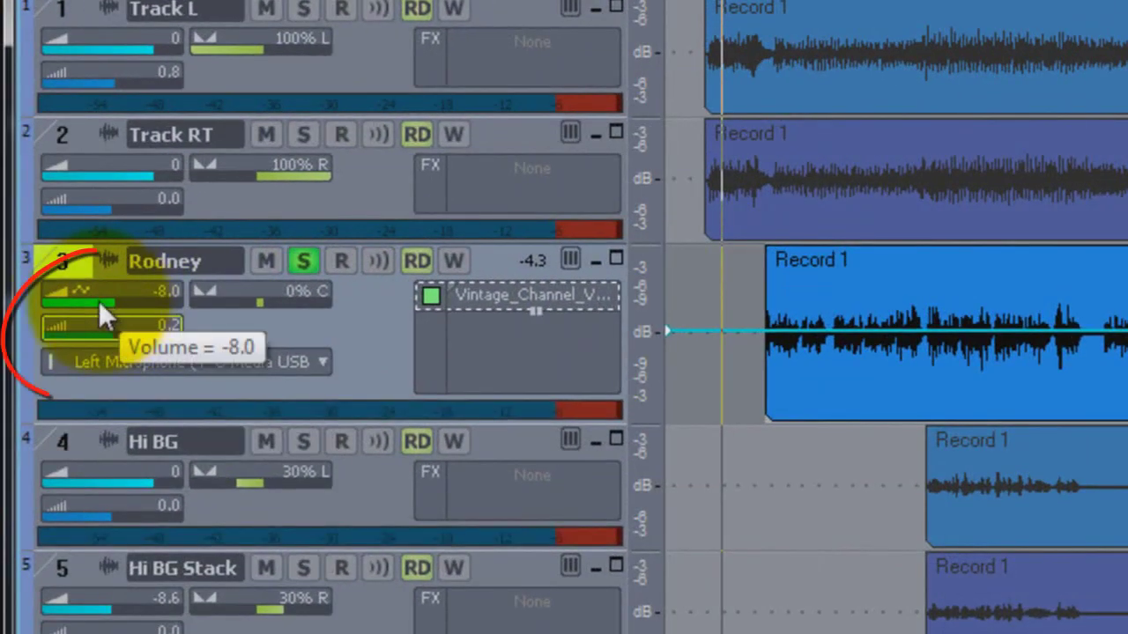
mouse_move(718, 329)
drag(718, 330, 750, 222)
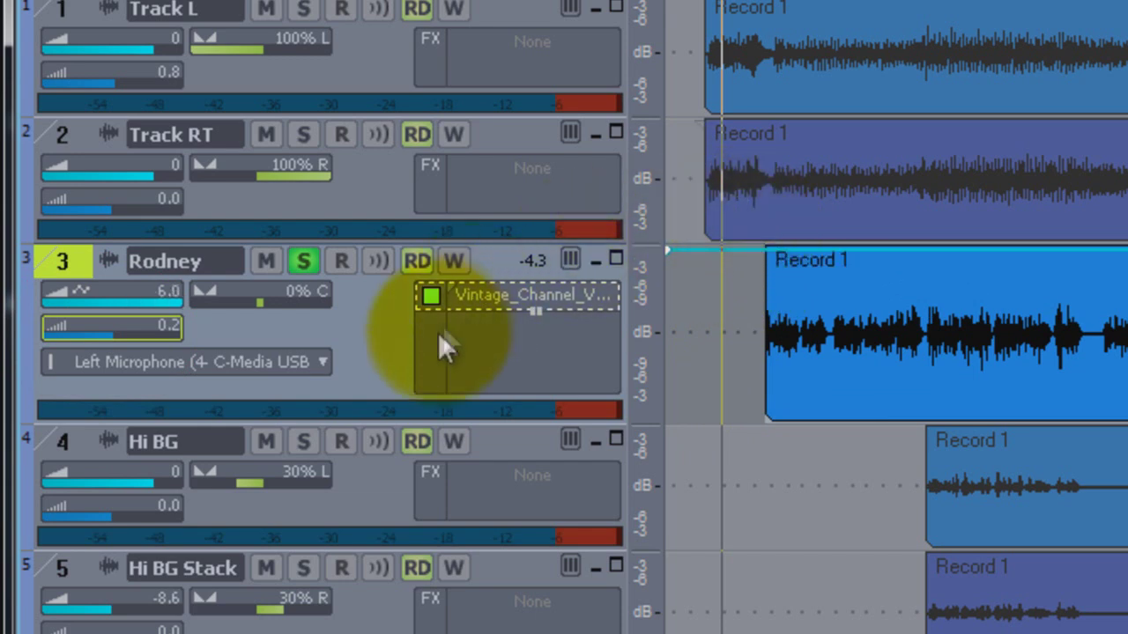
Raise track 3's trim to 4.9, and bring it back down to about 0.0.
mouse_move(142, 333)
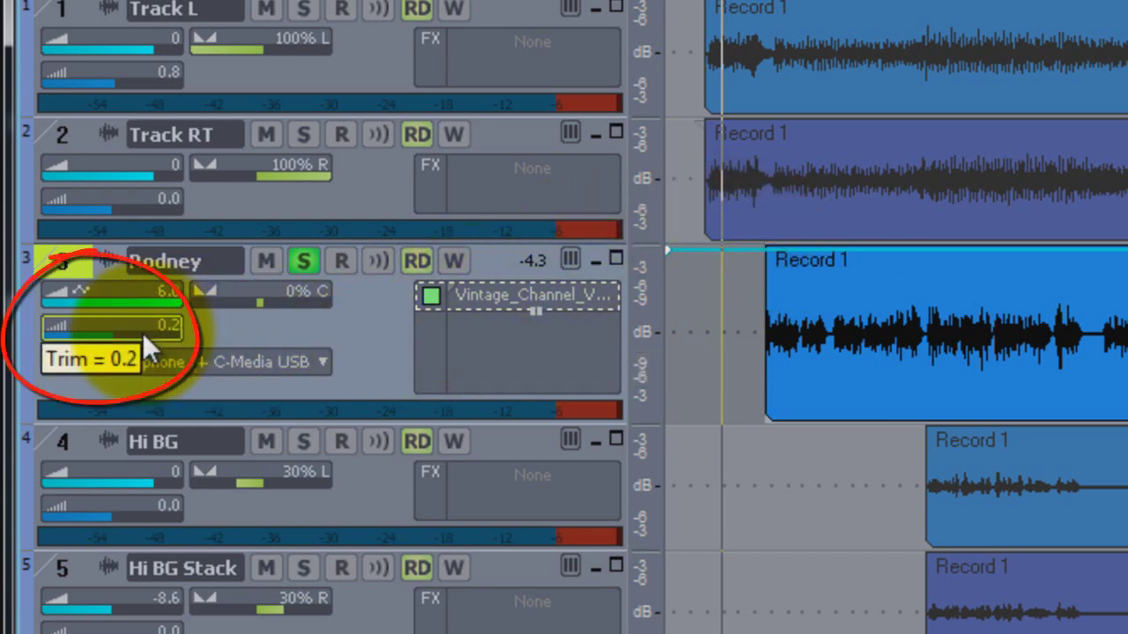
scroll(144, 332, up, 10)
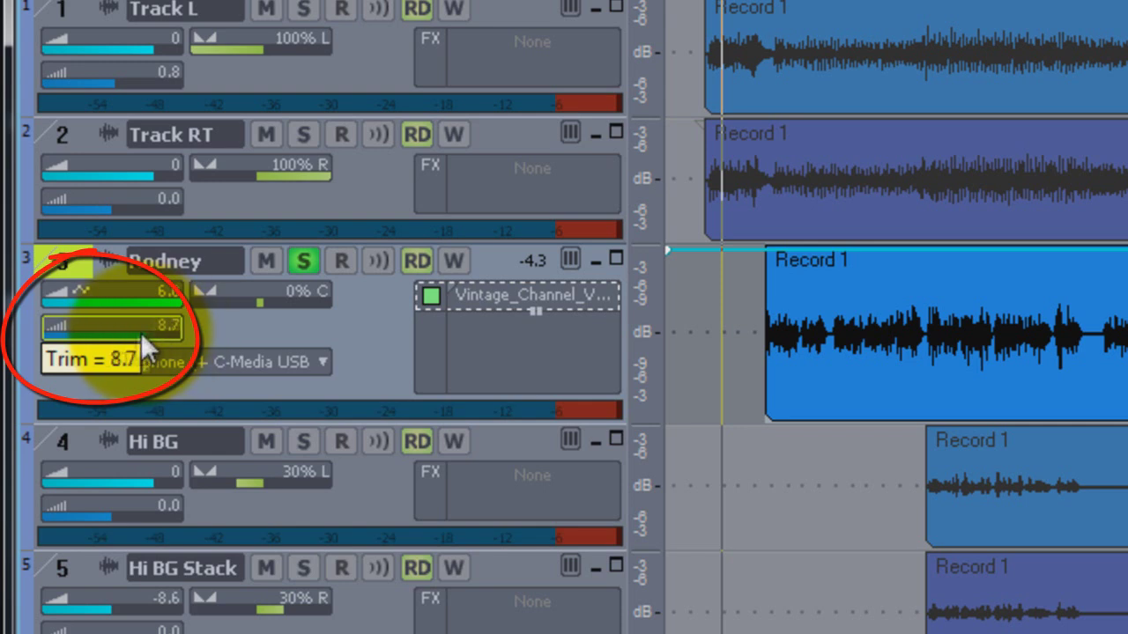
scroll(142, 333, down, 10)
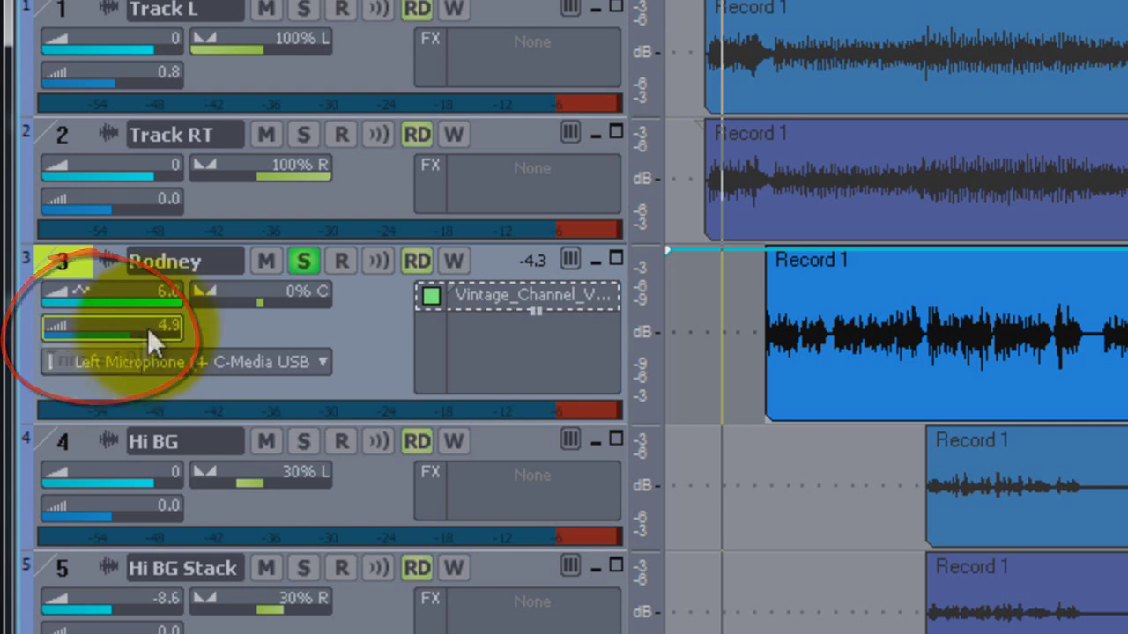
scroll(173, 333, down, 10)
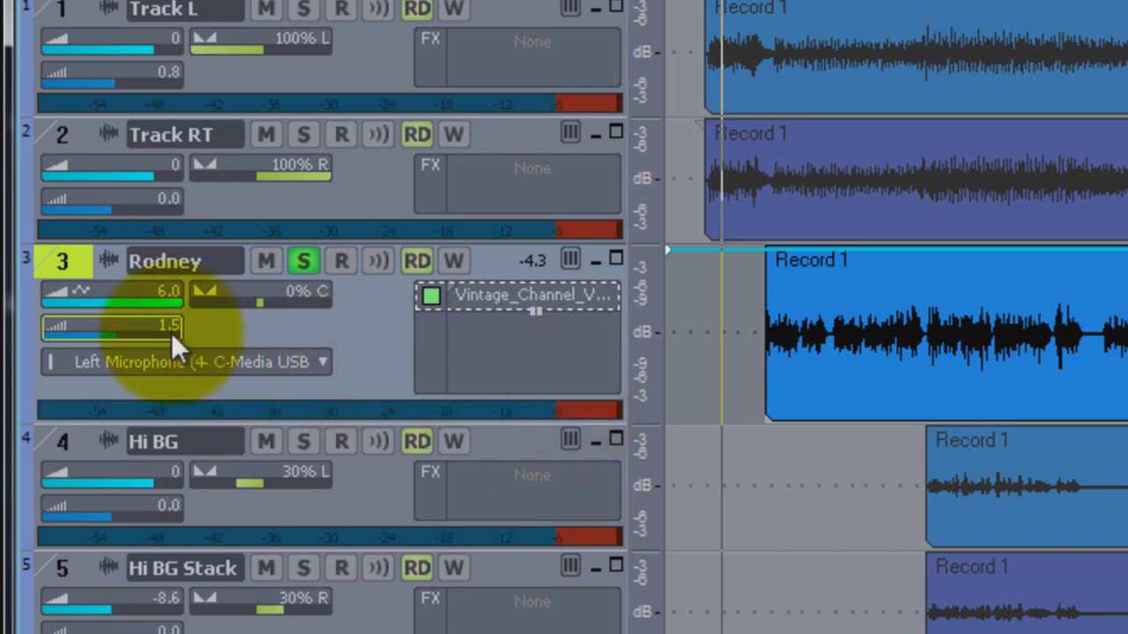
scroll(171, 332, down, 5)
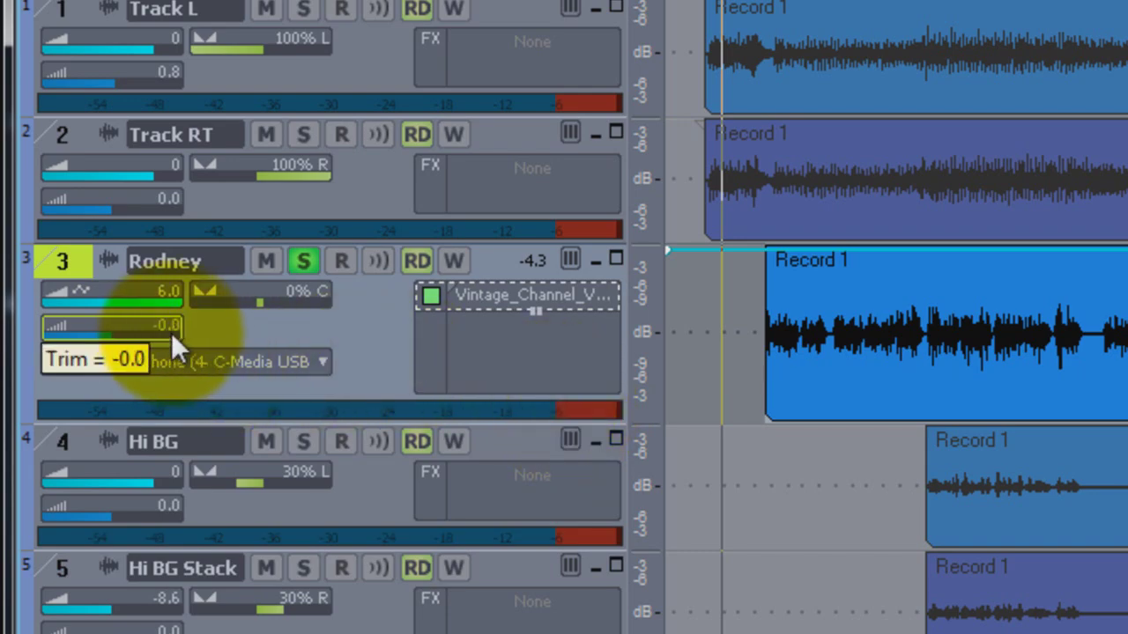
scroll(171, 332, up, 1)
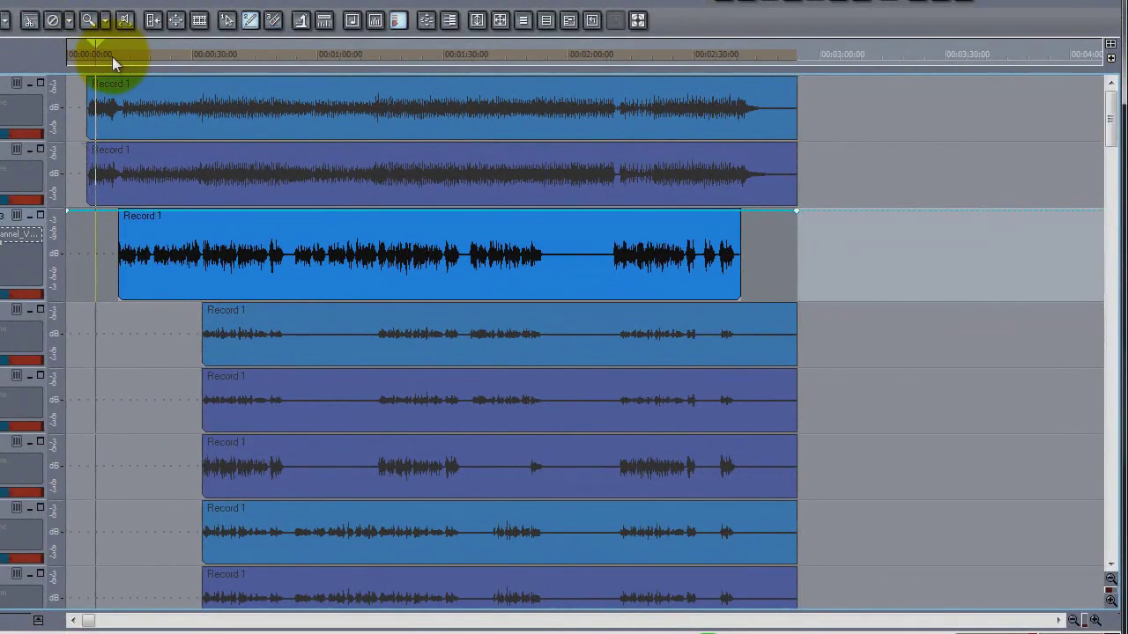
Play the song from just before the first vocal, stop, and lower track 3's volume envelope to 1.6 dB.
click(113, 56)
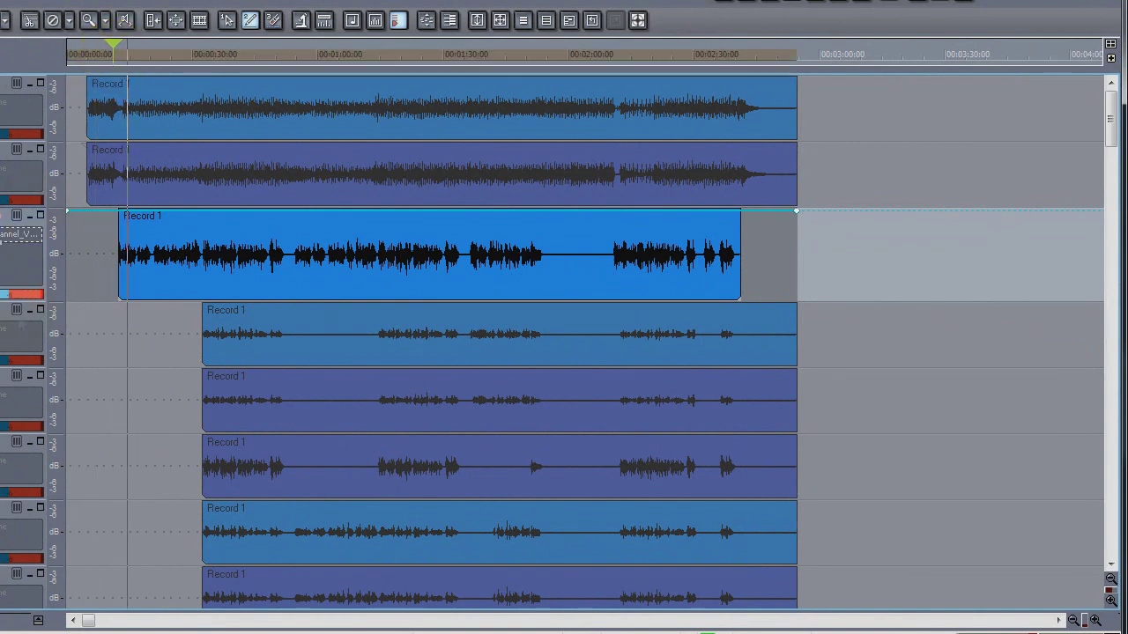
key(space)
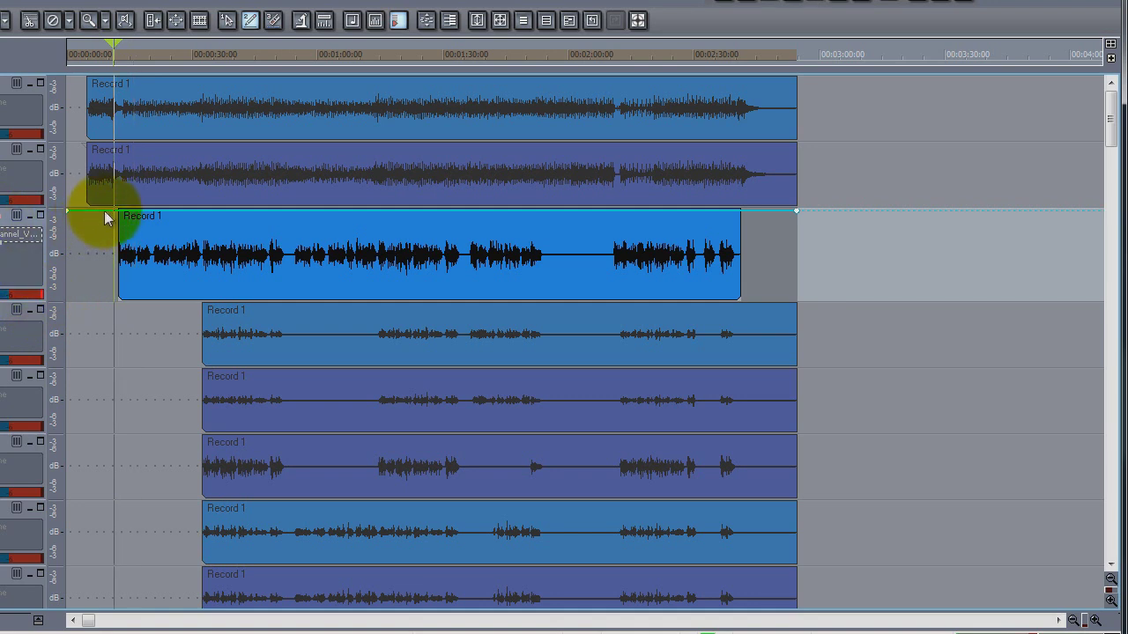
drag(106, 211, 112, 232)
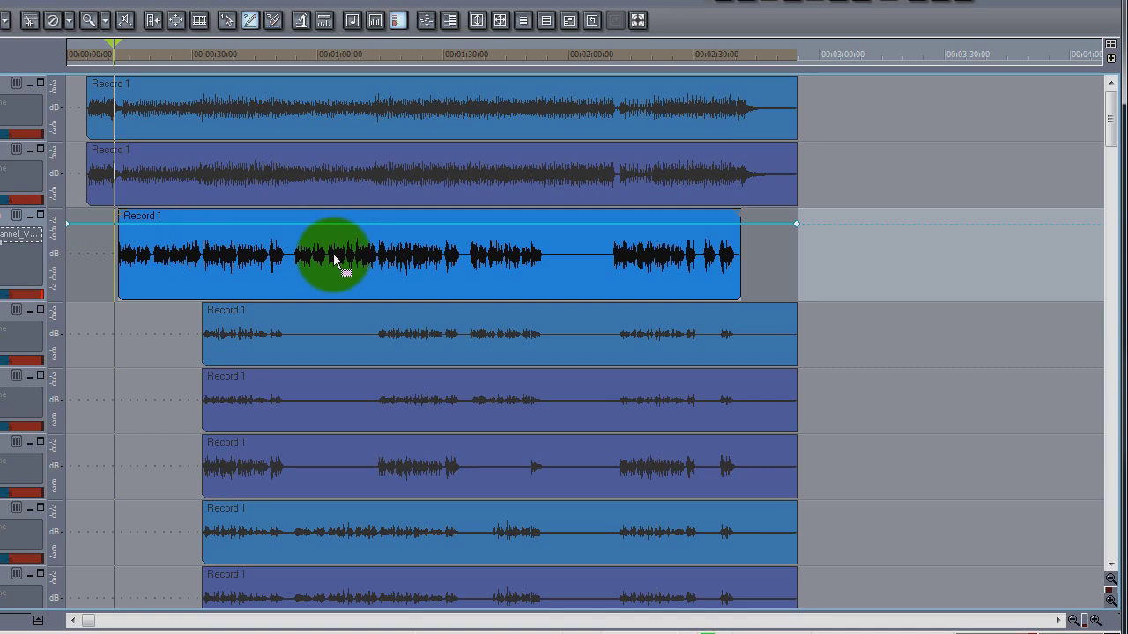
Add two adjacent nodes to track 3's volume envelope in the vocal gap at about 1:35.
mouse_move(466, 227)
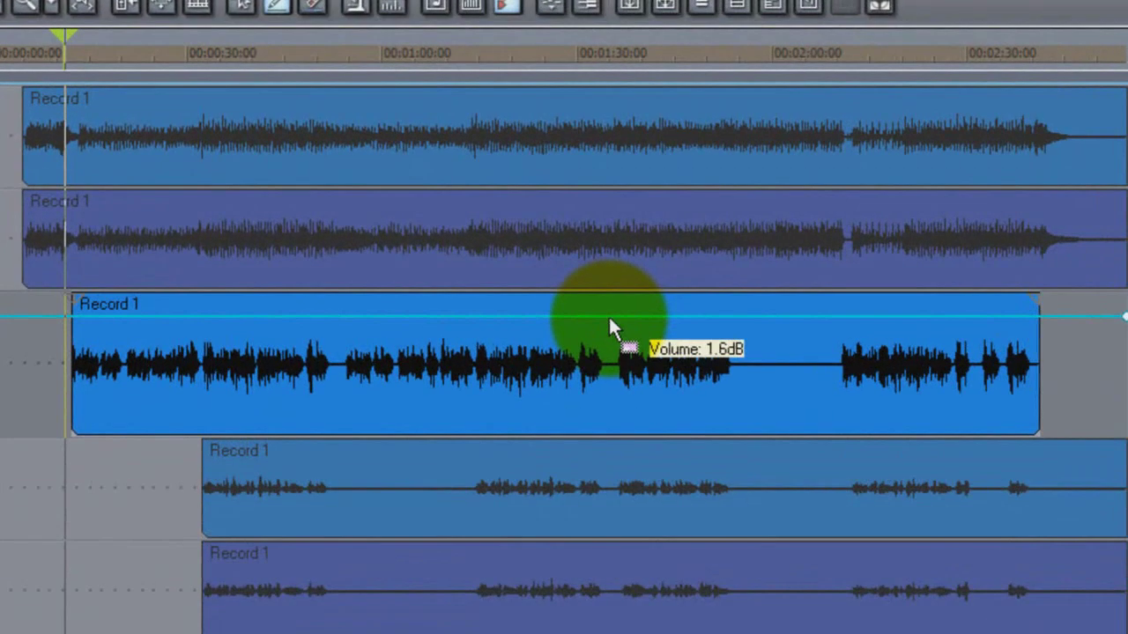
click(607, 316)
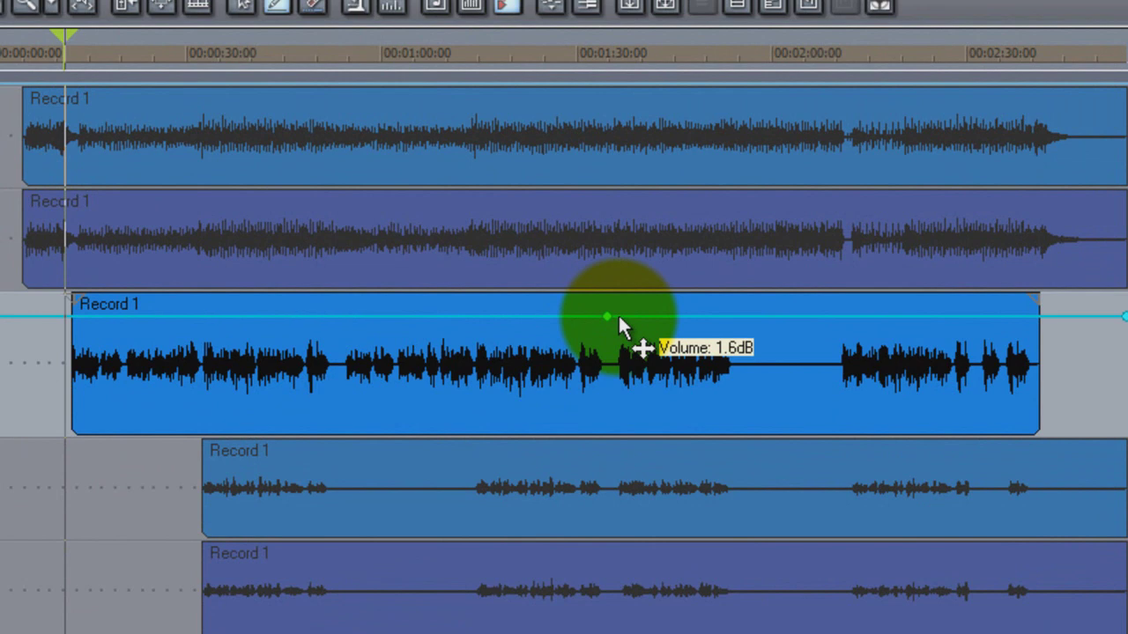
click(617, 316)
Try raising the volume envelope section after the second new node slightly, and undo the move.
mouse_move(629, 312)
mouse_down()
mouse_move(638, 403)
mouse_move(638, 295)
mouse_move(637, 436)
mouse_move(638, 308)
mouse_move(644, 315)
mouse_up()
click(637, 398)
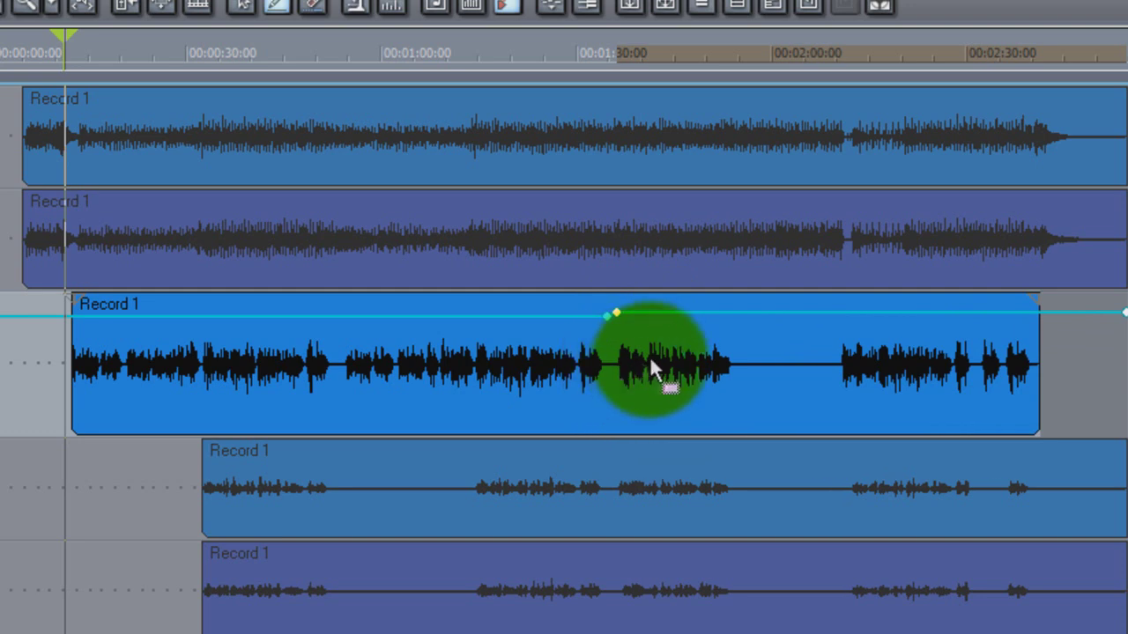
click(616, 315)
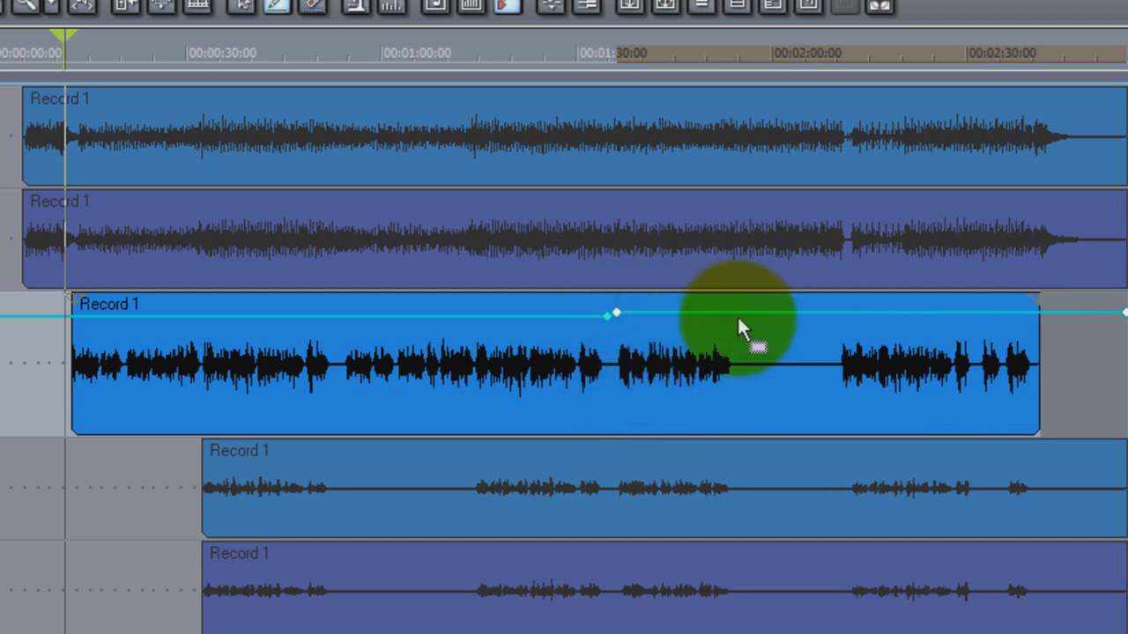
key(ctrl+z)
key(ctrl+z)
key(ctrl+z)
key(ctrl+z)
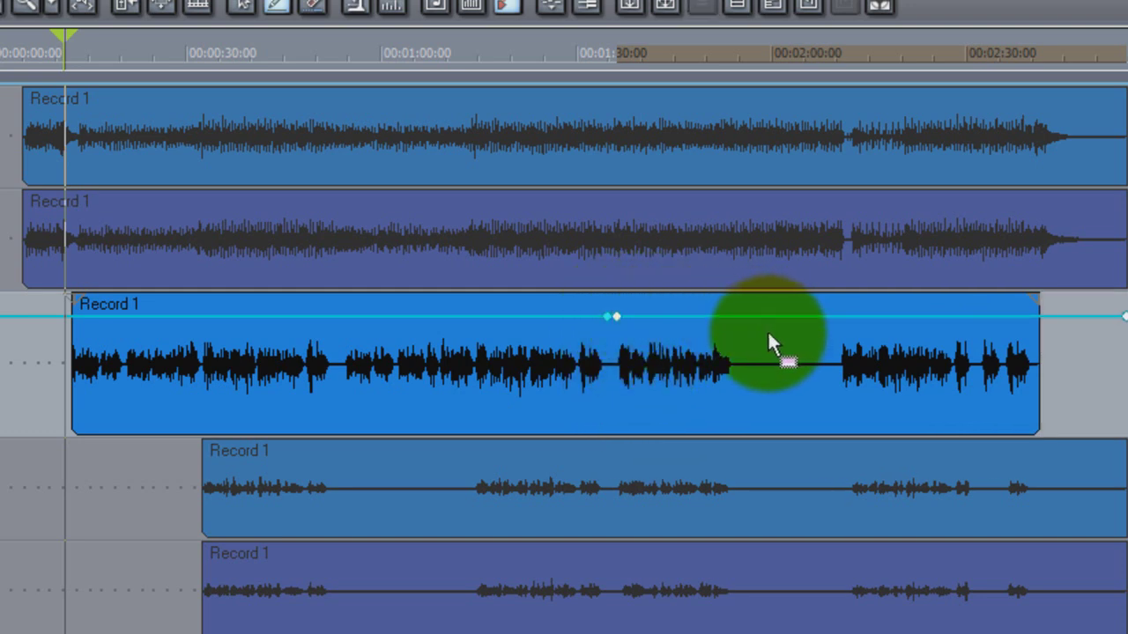